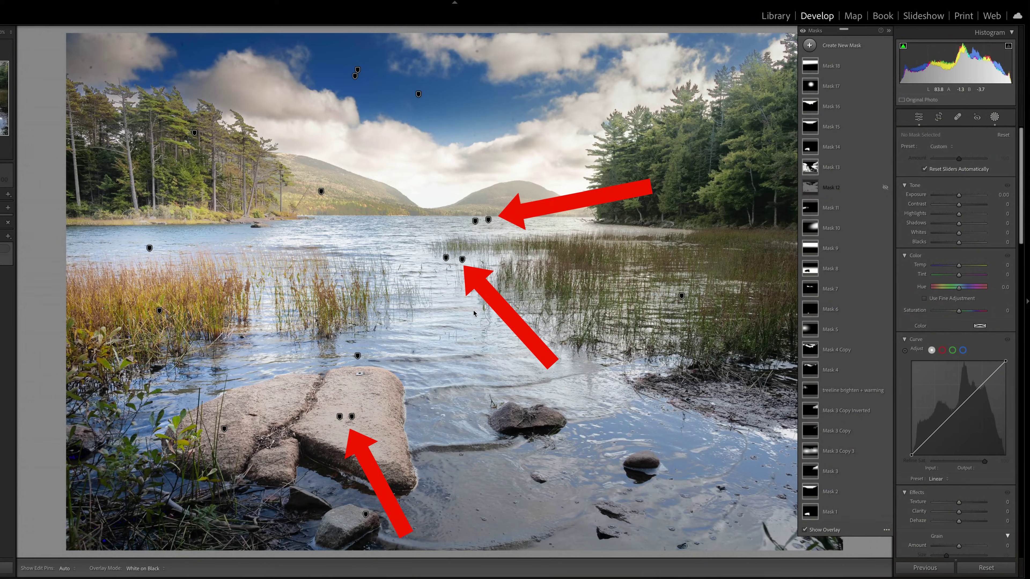
Step: Inspect the snowy cabin photo and gradient chart, locating the Blacks, Whites, Highlights and Exposure histogram regions
{"action": "mouse_move", "coordinate": [489, 221]}
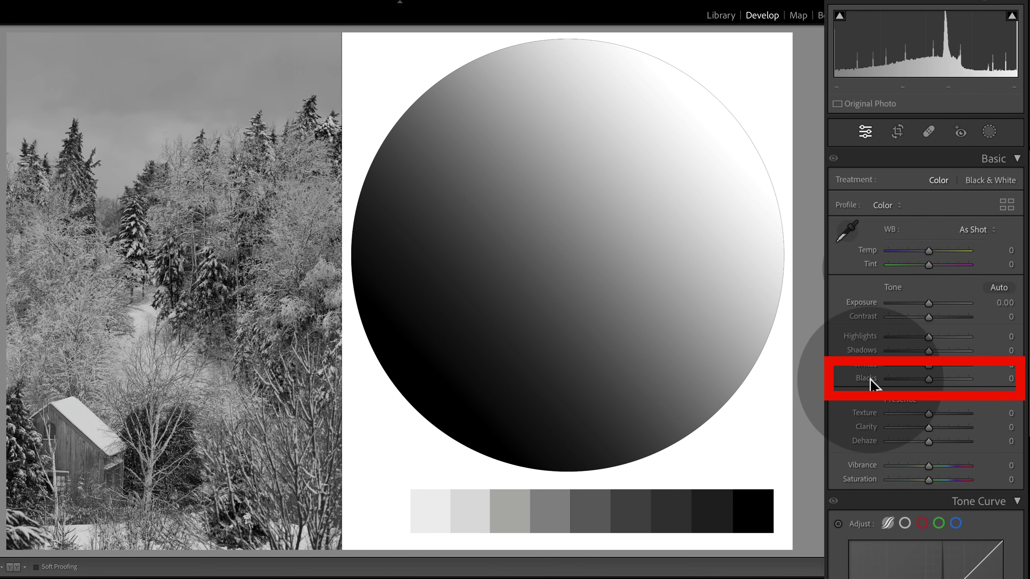
{"action": "mouse_move", "coordinate": [929, 381]}
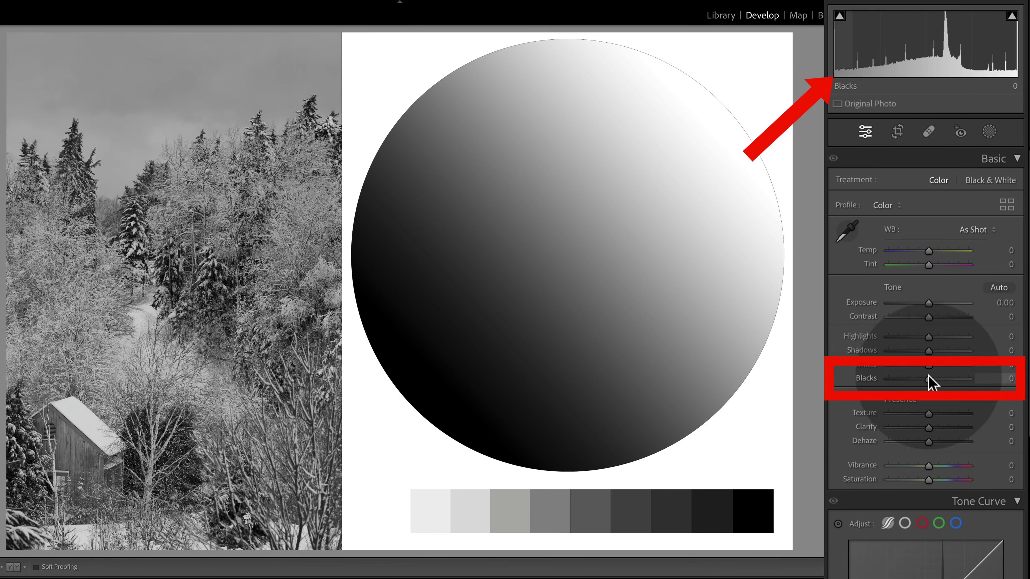
{"action": "mouse_move", "coordinate": [927, 363]}
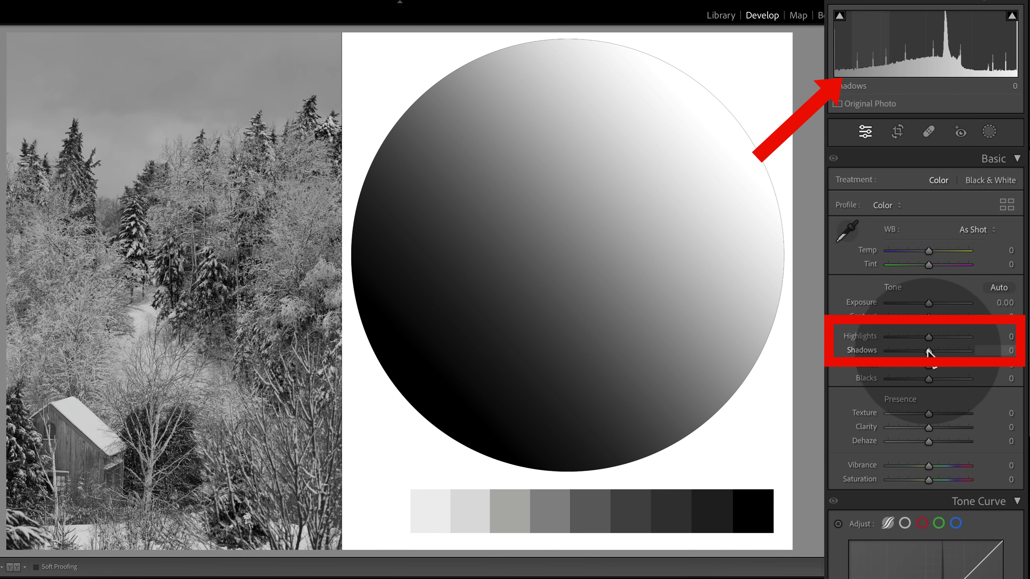
{"action": "mouse_move", "coordinate": [929, 336]}
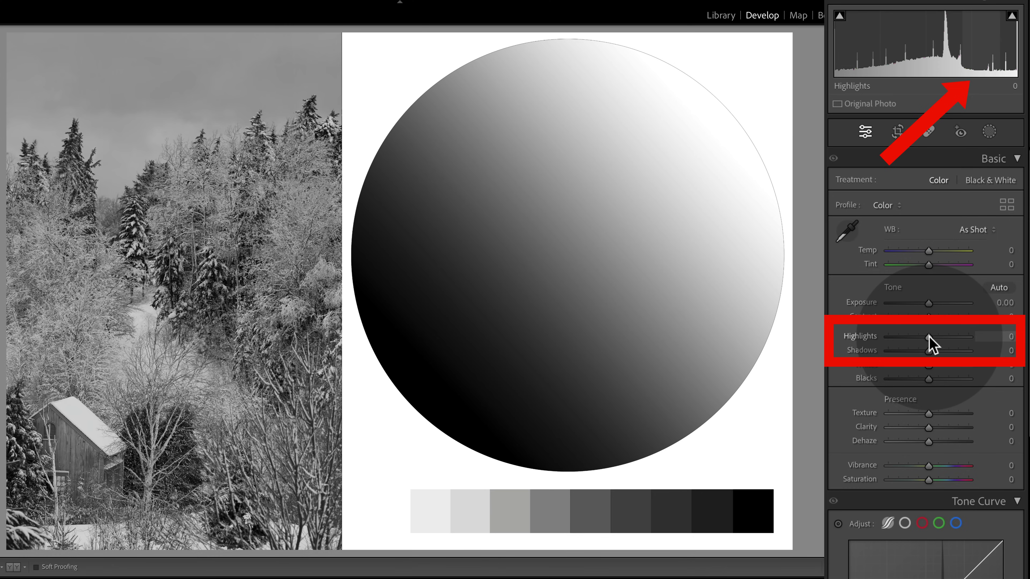
{"action": "mouse_move", "coordinate": [928, 302]}
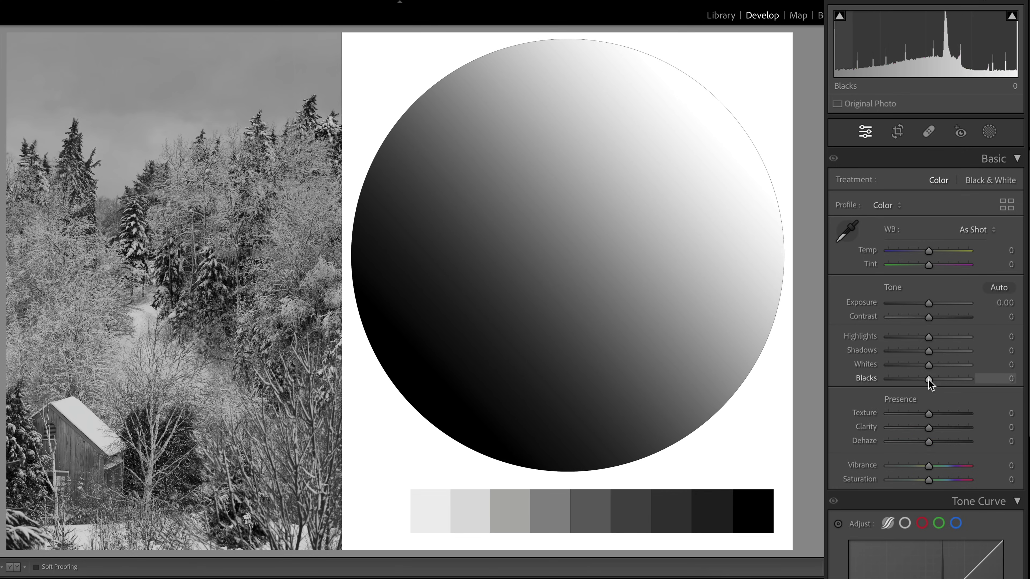
Step: Lower Blacks to -75 and compare the result against the original Before/After view
{"action": "left_click_drag", "start_coordinate": [928, 379], "coordinate": [897, 379]}
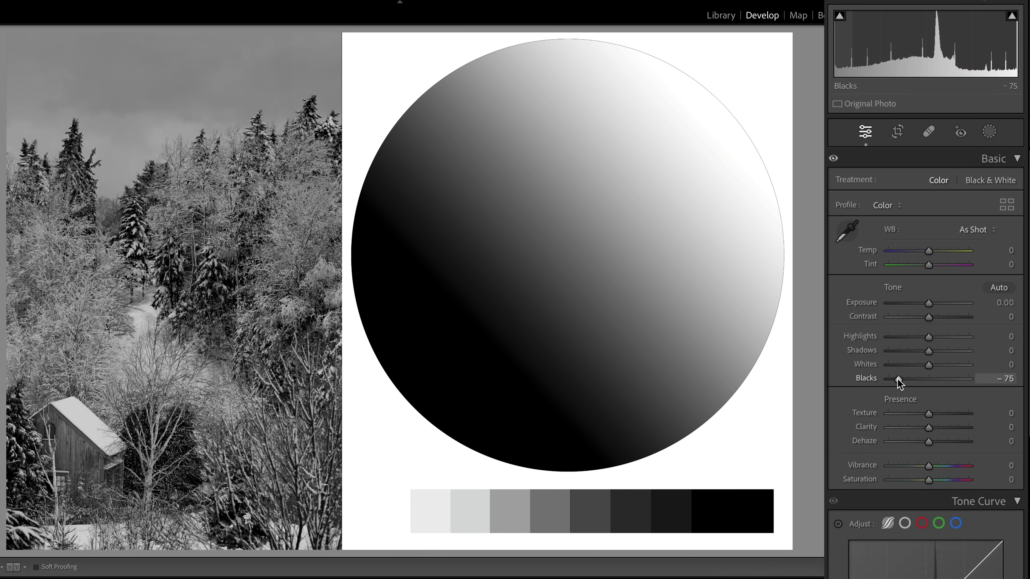
{"action": "key", "text": "backslash"}
{"action": "key", "text": "backslash"}
{"action": "key", "text": "backslash"}
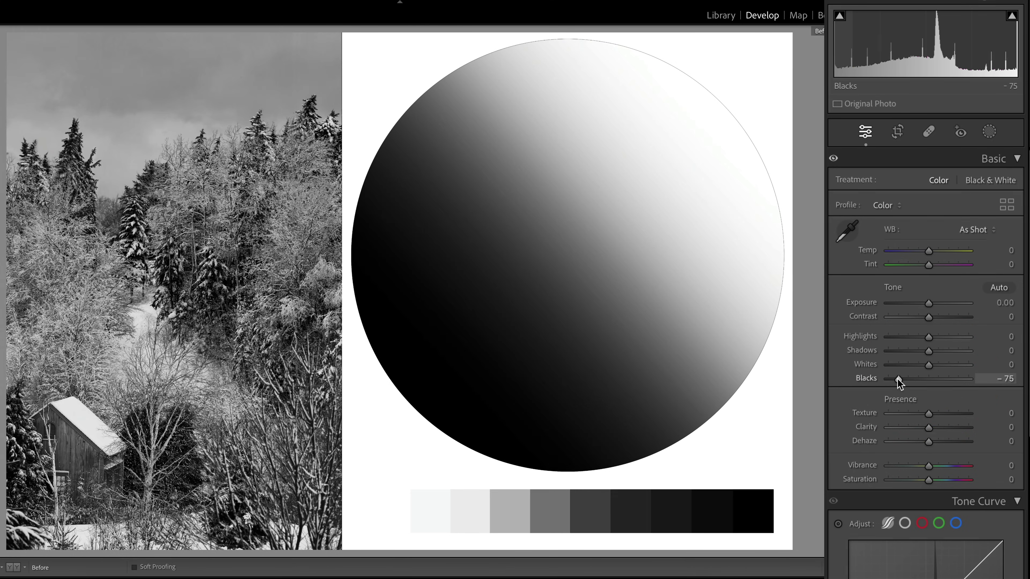
{"action": "key", "text": "backslash"}
{"action": "key", "text": "backslash"}
{"action": "key", "text": "backslash"}
{"action": "key", "text": "backslash"}
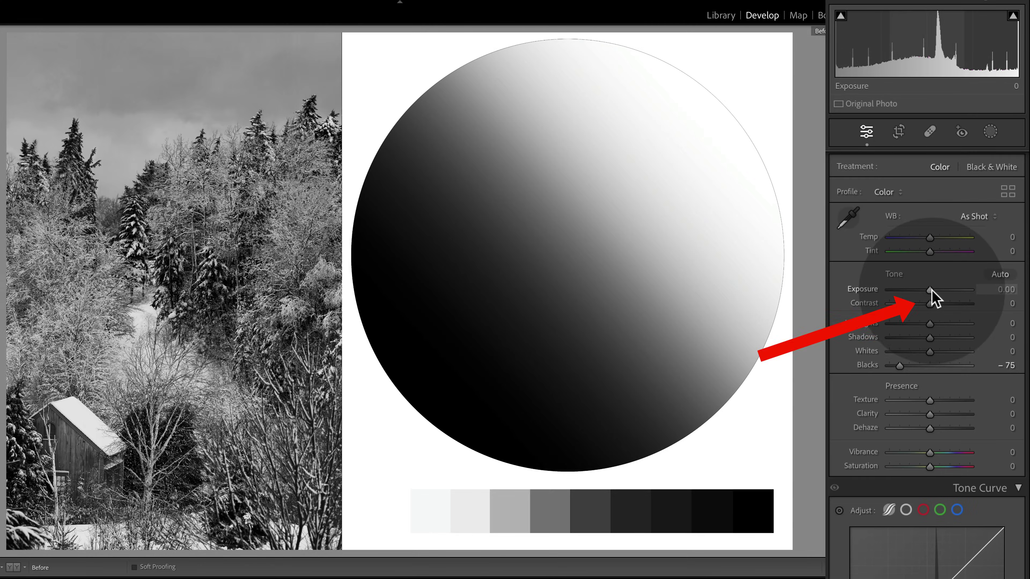
Step: Swing Exposure both ways to demonstrate its effect on the tones, leaving it at -0.05
{"action": "mouse_move", "coordinate": [929, 290]}
{"action": "left_mouse_down"}
{"action": "mouse_move", "coordinate": [900, 290]}
{"action": "mouse_move", "coordinate": [930, 293]}
{"action": "left_mouse_up"}
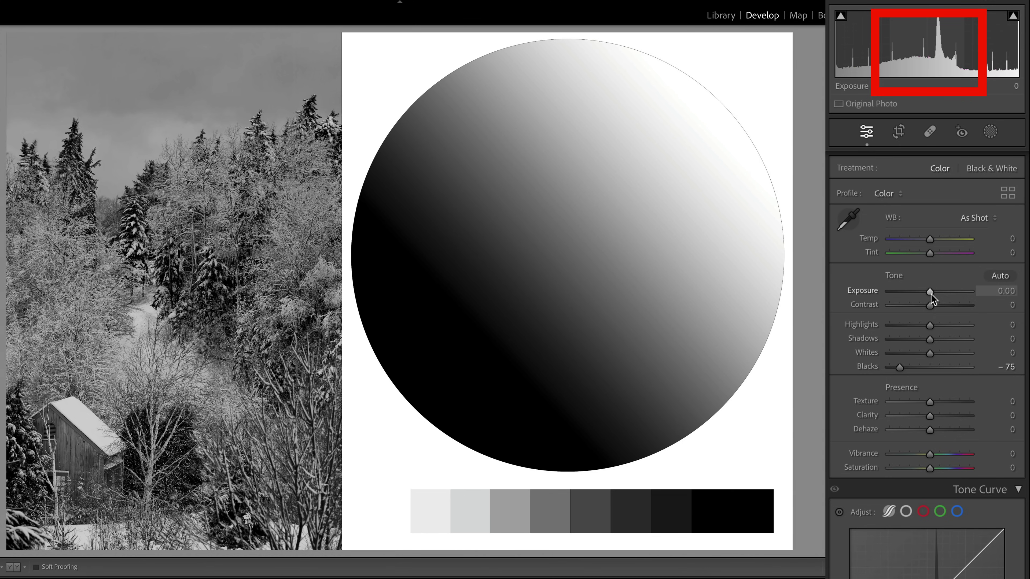
{"action": "scroll", "coordinate": [932, 300], "scroll_direction": "down", "scroll_amount": 3}
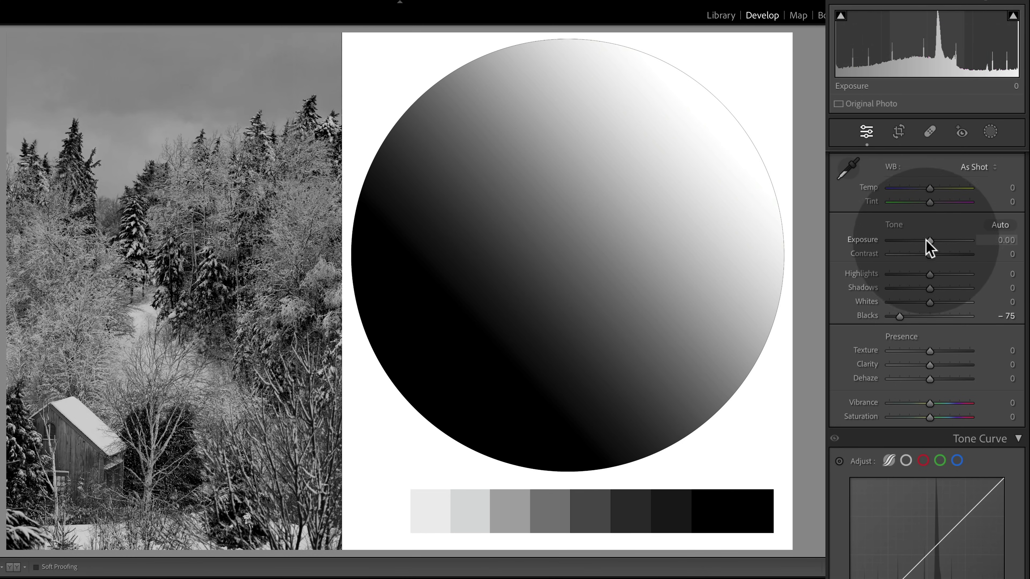
{"action": "mouse_move", "coordinate": [931, 244]}
{"action": "left_mouse_down"}
{"action": "mouse_move", "coordinate": [940, 248]}
{"action": "mouse_move", "coordinate": [929, 243]}
{"action": "left_mouse_up"}
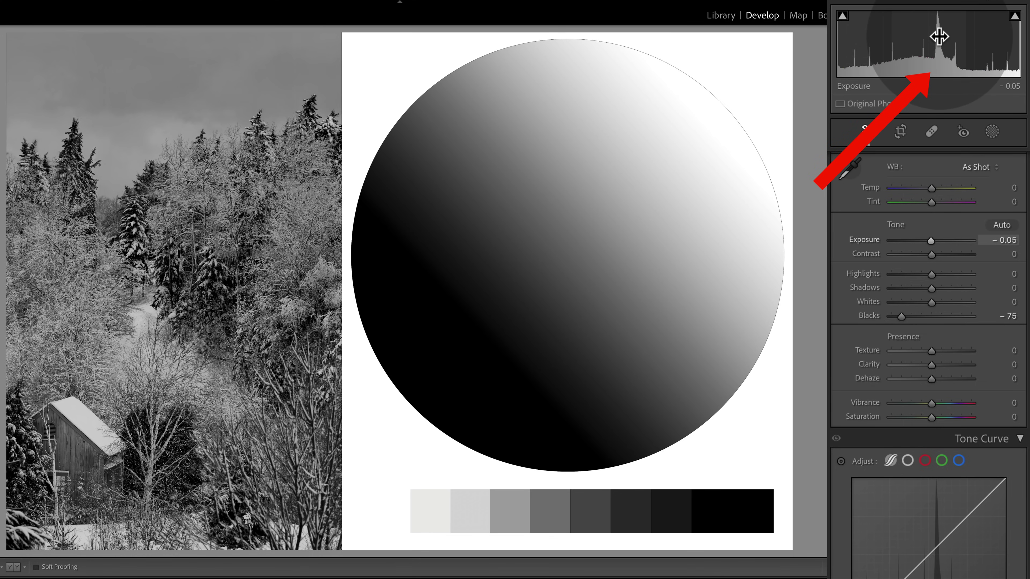
Step: Set Exposure to -0.27 from the histogram's midtone region
{"action": "mouse_move", "coordinate": [939, 37]}
{"action": "left_mouse_down"}
{"action": "mouse_move", "coordinate": [956, 36]}
{"action": "mouse_move", "coordinate": [909, 37]}
{"action": "mouse_move", "coordinate": [939, 36]}
{"action": "left_mouse_up"}
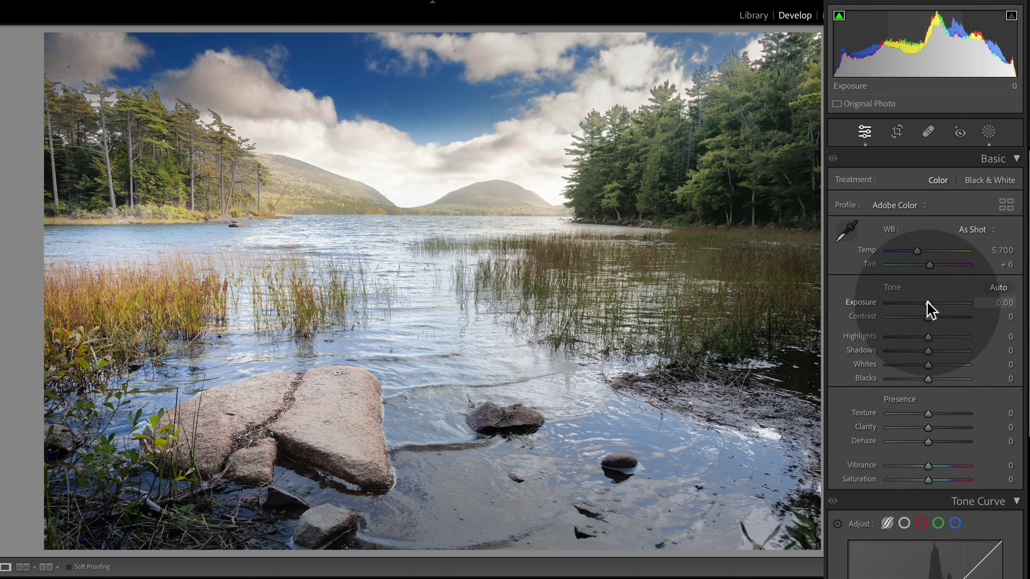
Step: Swing Exposure up and down to show highlight and shadow clipping, ending at +2.80
{"action": "left_click_drag", "start_coordinate": [927, 302], "coordinate": [955, 304]}
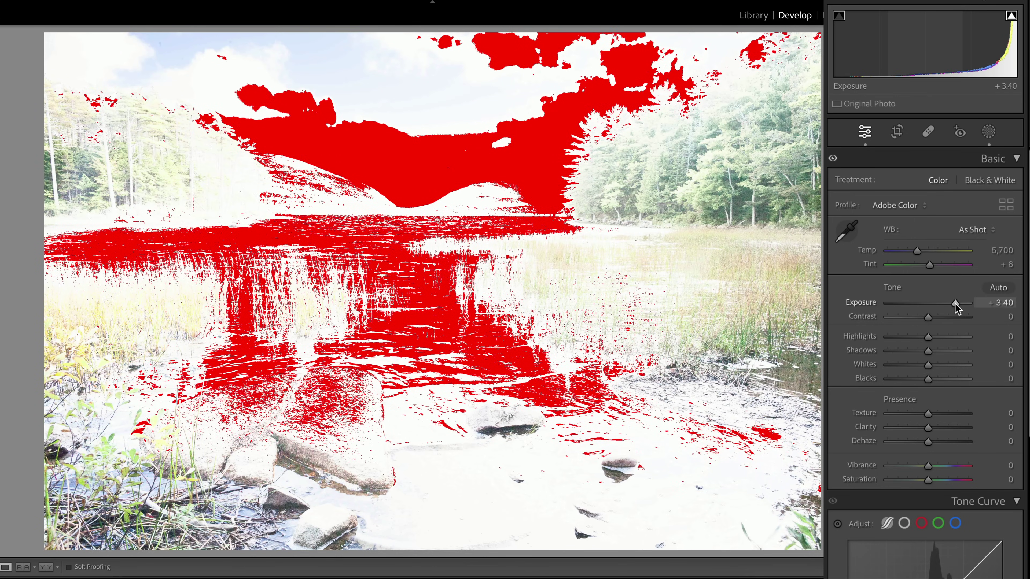
{"action": "left_click_drag", "start_coordinate": [955, 303], "coordinate": [890, 305]}
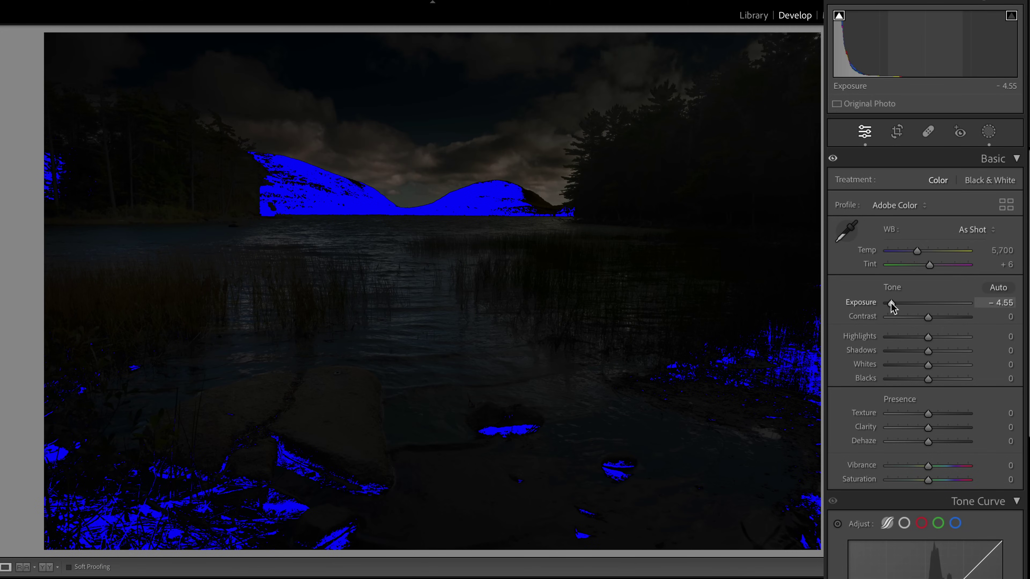
{"action": "scroll", "coordinate": [890, 303], "scroll_direction": "down", "scroll_amount": 1}
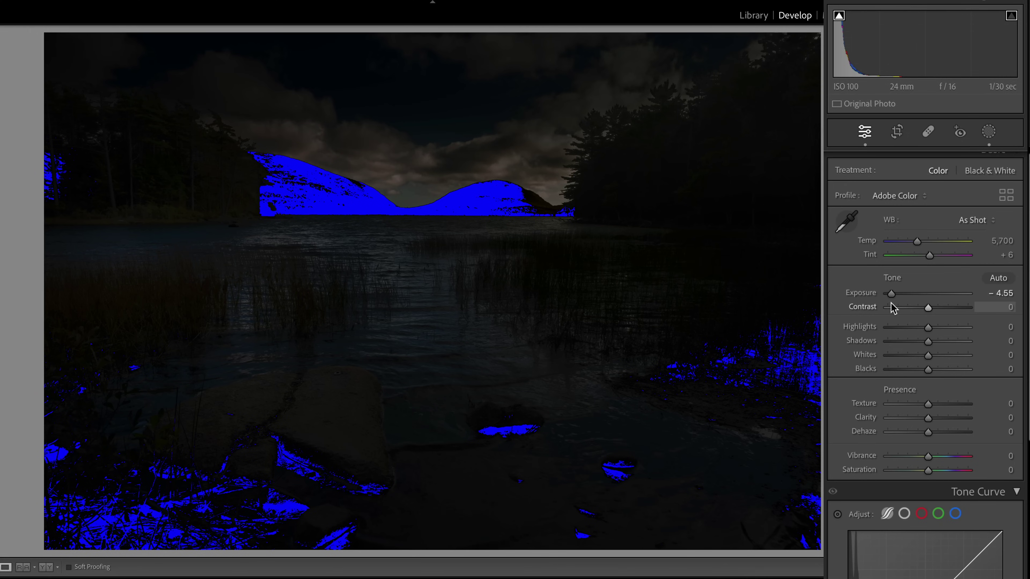
{"action": "left_click_drag", "start_coordinate": [891, 300], "coordinate": [953, 299]}
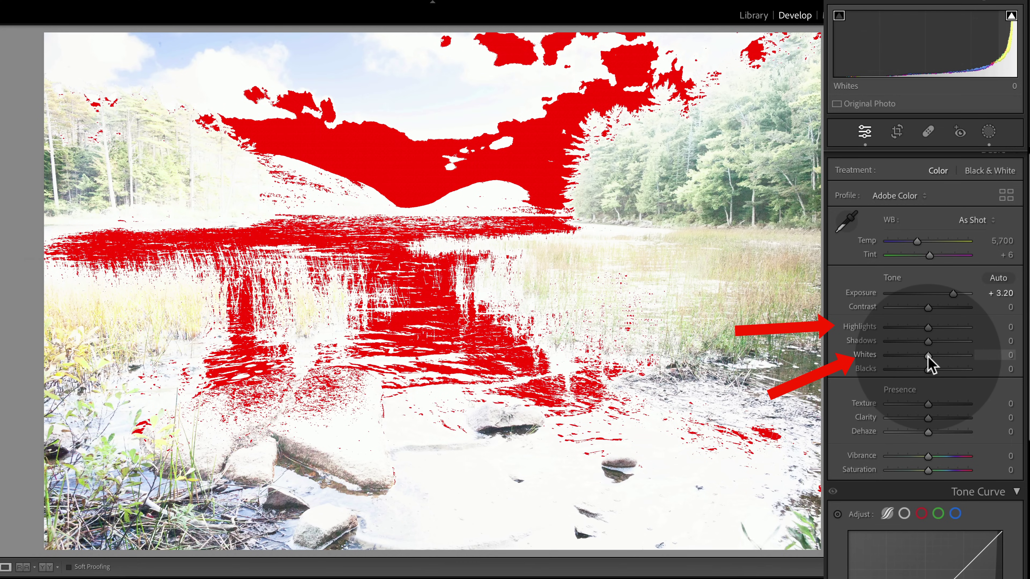
Step: Preview white clipping, ease Exposure down to +1.30, and set Whites to −1
{"action": "key", "text": "alt"}
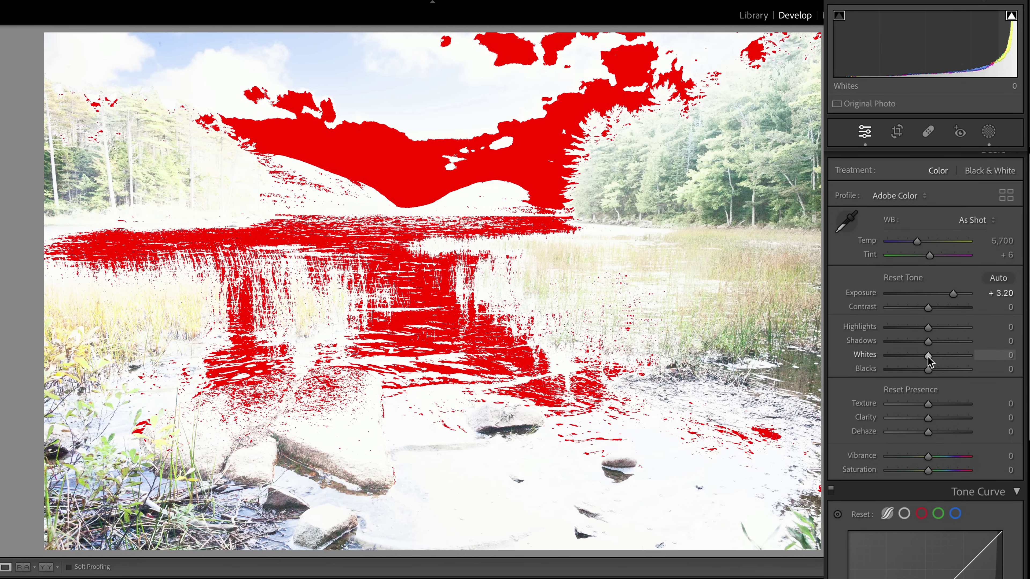
{"action": "left_click", "coordinate": [928, 357], "text": "alt"}
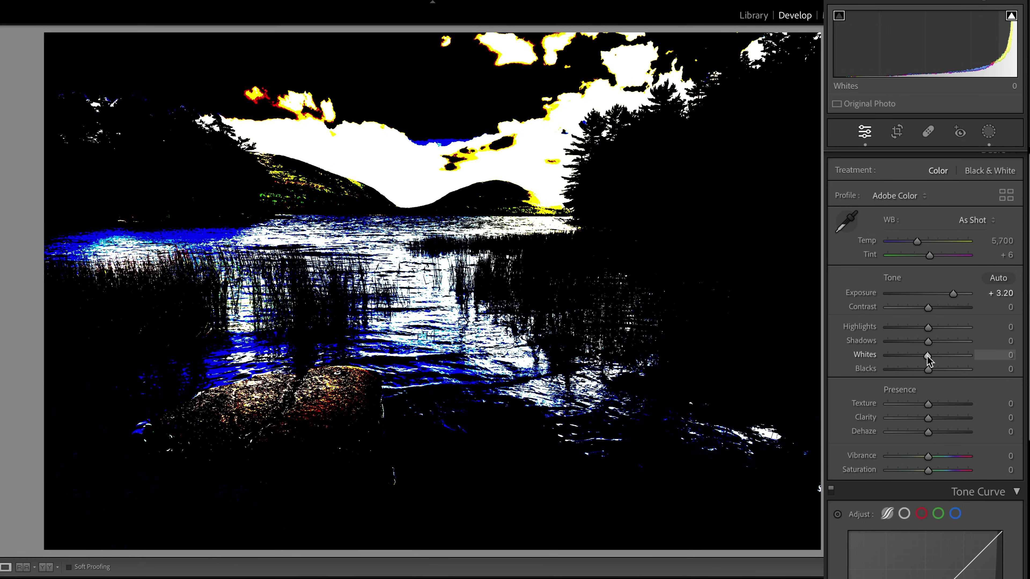
{"action": "left_click_drag", "start_coordinate": [928, 359], "coordinate": [927, 357]}
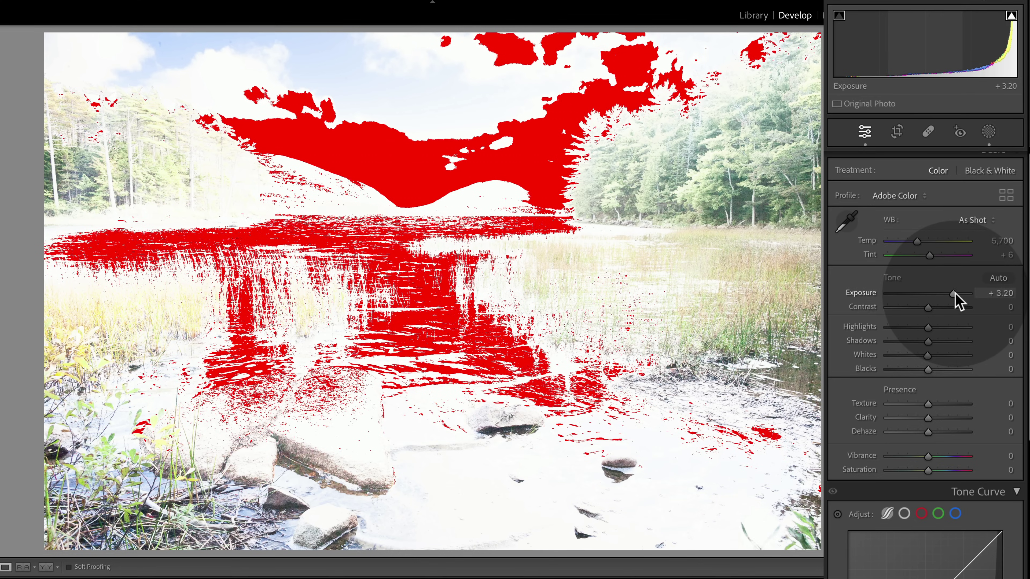
{"action": "mouse_move", "coordinate": [954, 293]}
{"action": "left_mouse_down"}
{"action": "mouse_move", "coordinate": [929, 293]}
{"action": "mouse_move", "coordinate": [939, 293]}
{"action": "left_mouse_up"}
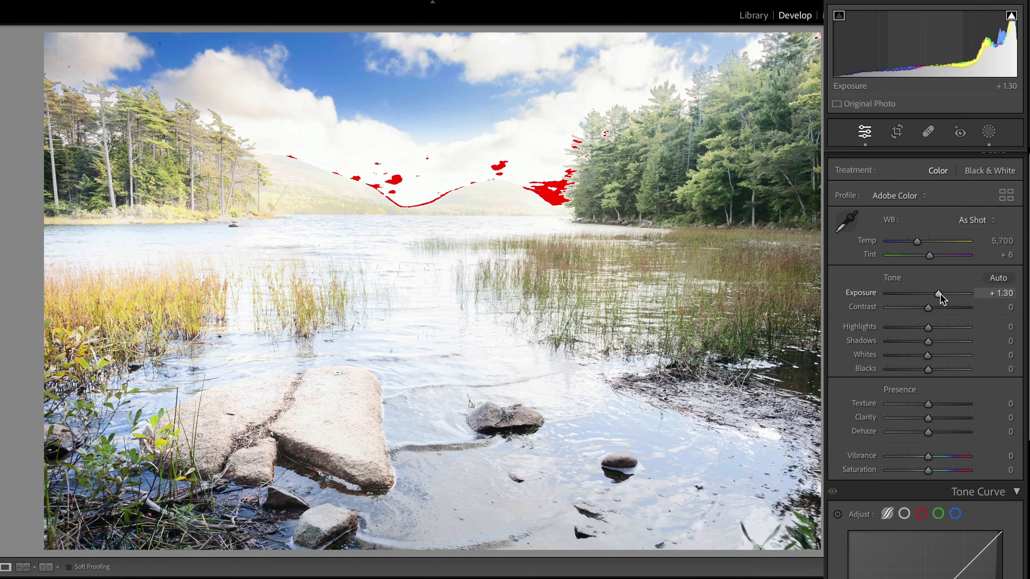
{"action": "key", "text": "alt"}
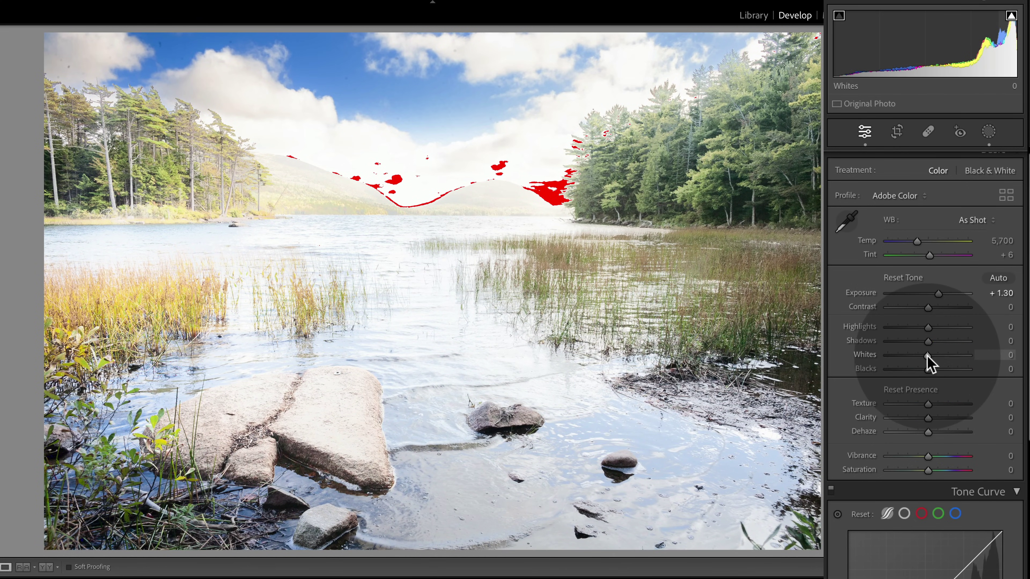
{"action": "left_click_drag", "start_coordinate": [928, 357], "coordinate": [928, 358]}
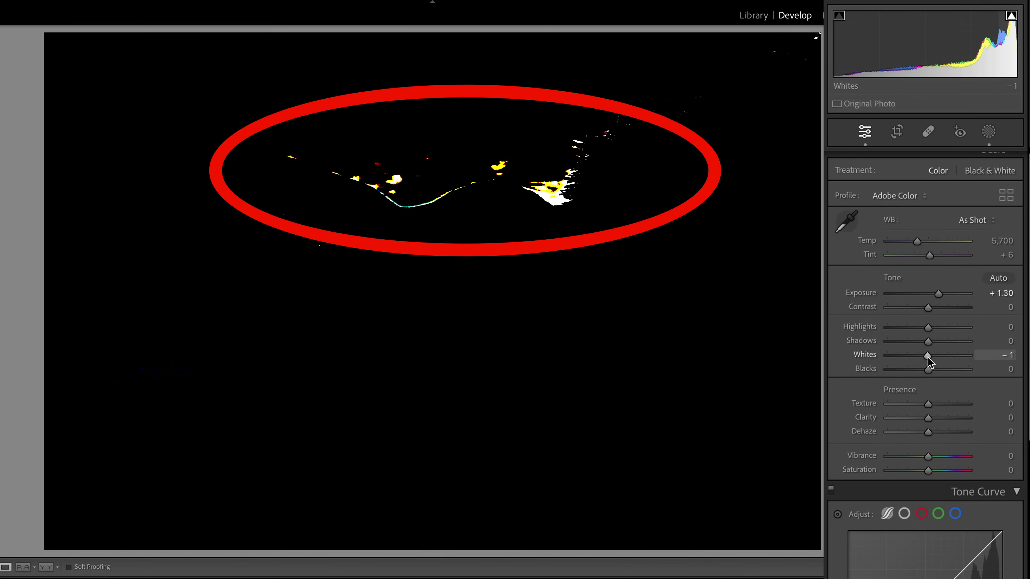
{"action": "left_click_drag", "start_coordinate": [928, 357], "coordinate": [928, 356]}
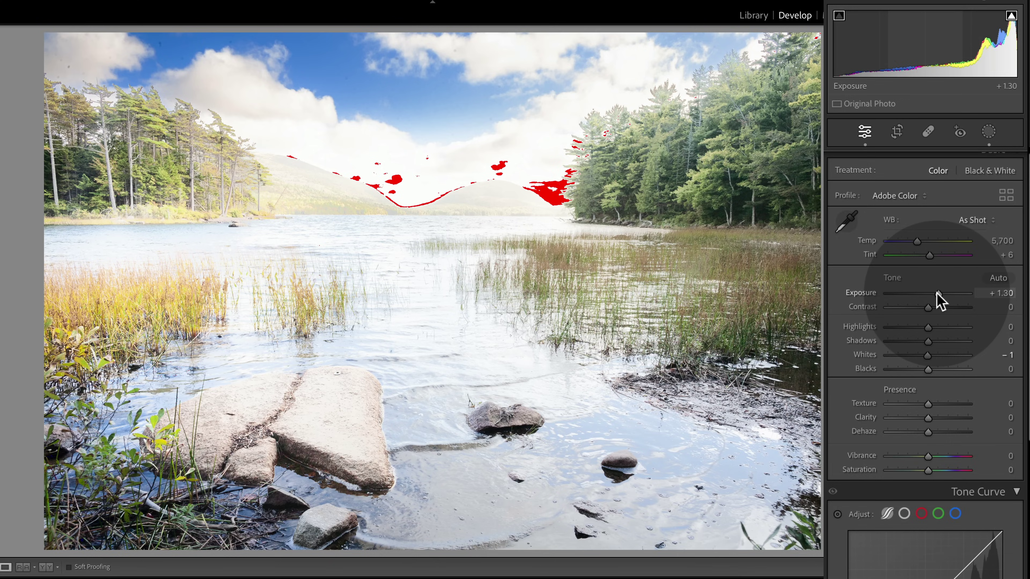
Step: Drop Exposure to −4.75 to preview shadow clipping, then reset Exposure to 0.00
{"action": "left_click", "coordinate": [936, 293]}
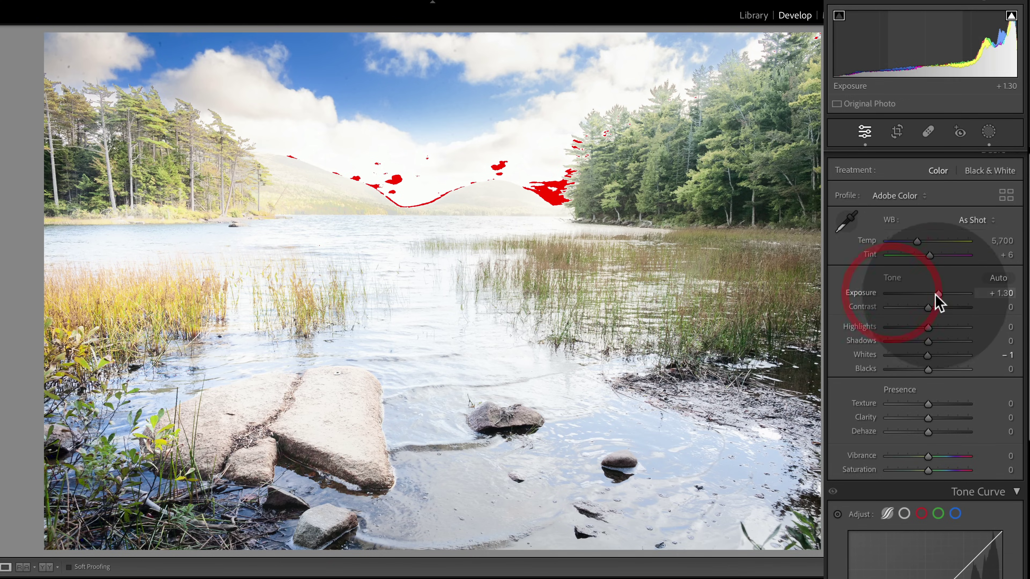
{"action": "left_click_drag", "start_coordinate": [937, 293], "coordinate": [887, 296]}
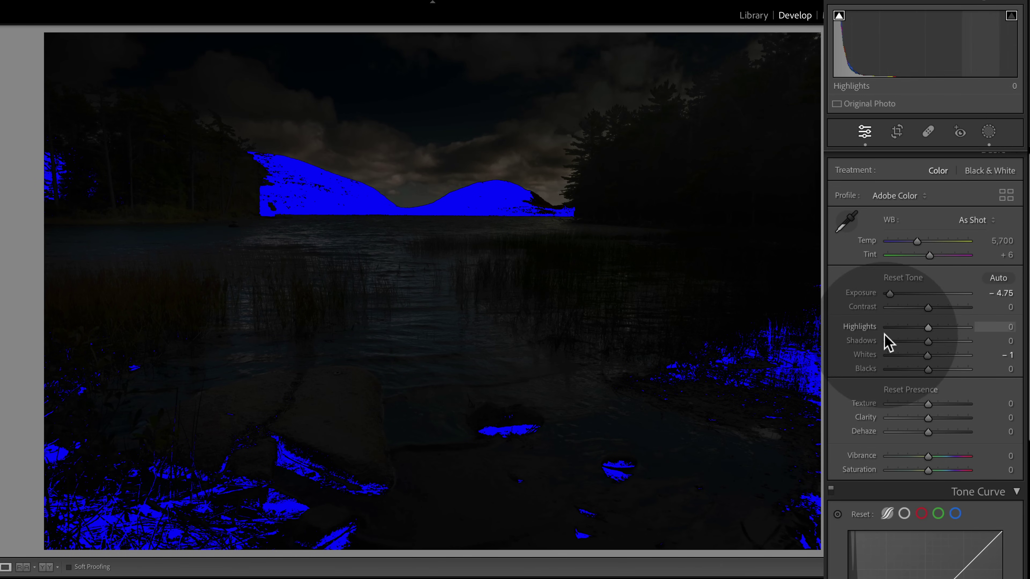
{"action": "key", "text": "alt"}
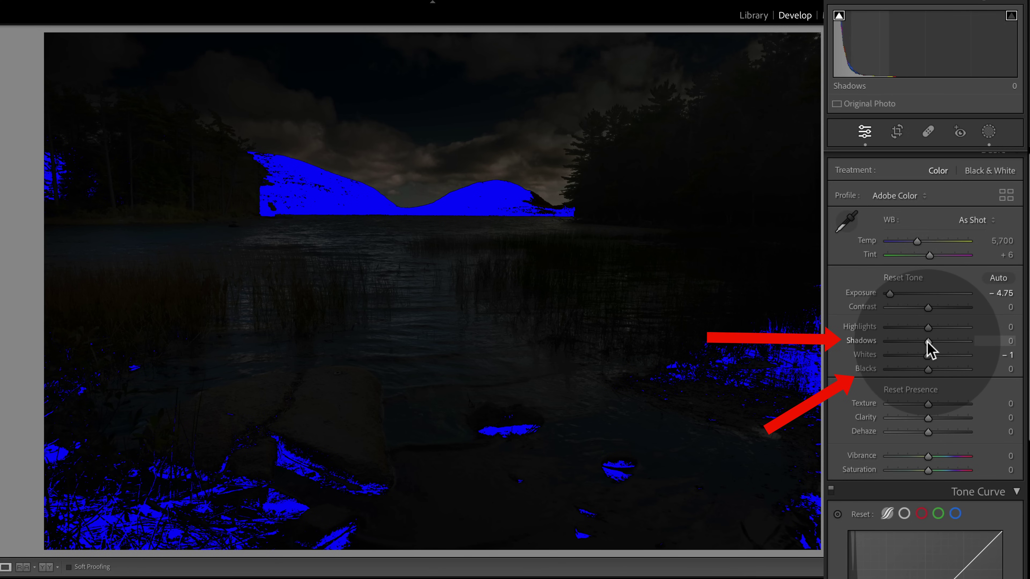
{"action": "left_click_drag", "start_coordinate": [927, 343], "coordinate": [927, 340]}
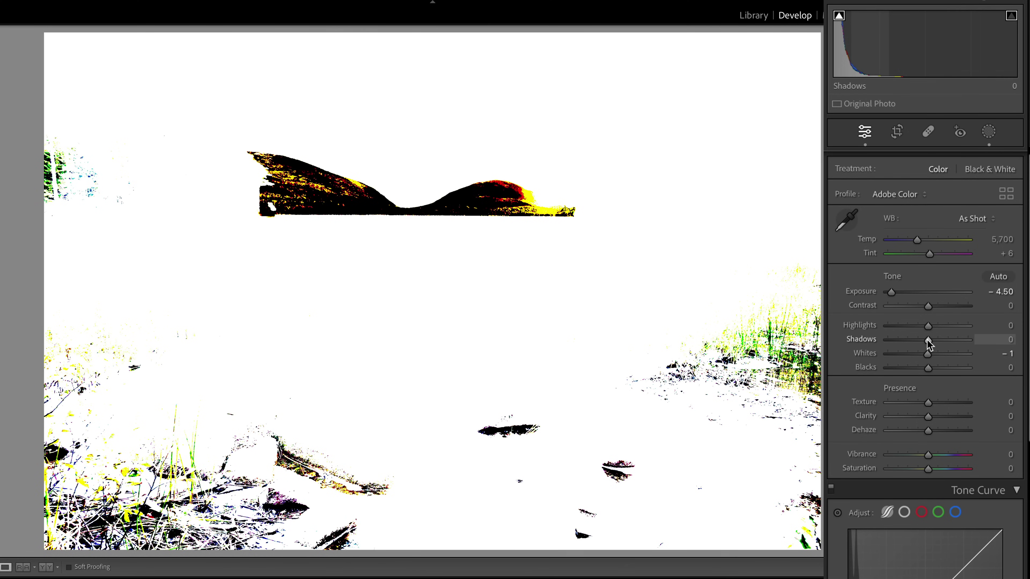
{"action": "double_click", "coordinate": [863, 291]}
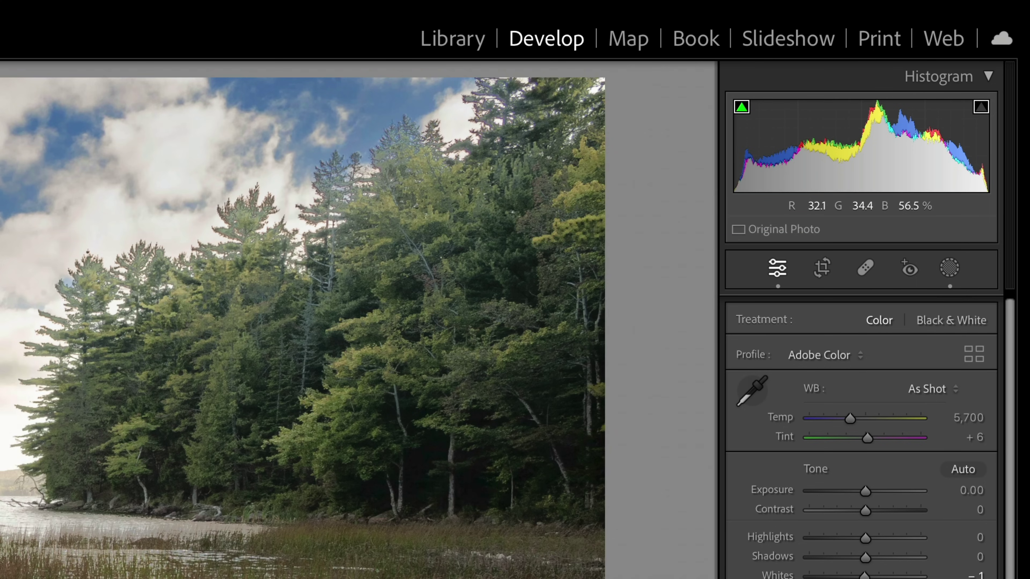
Step: Switch the histogram readout to show Lab colour values
{"action": "right_click", "coordinate": [838, 148]}
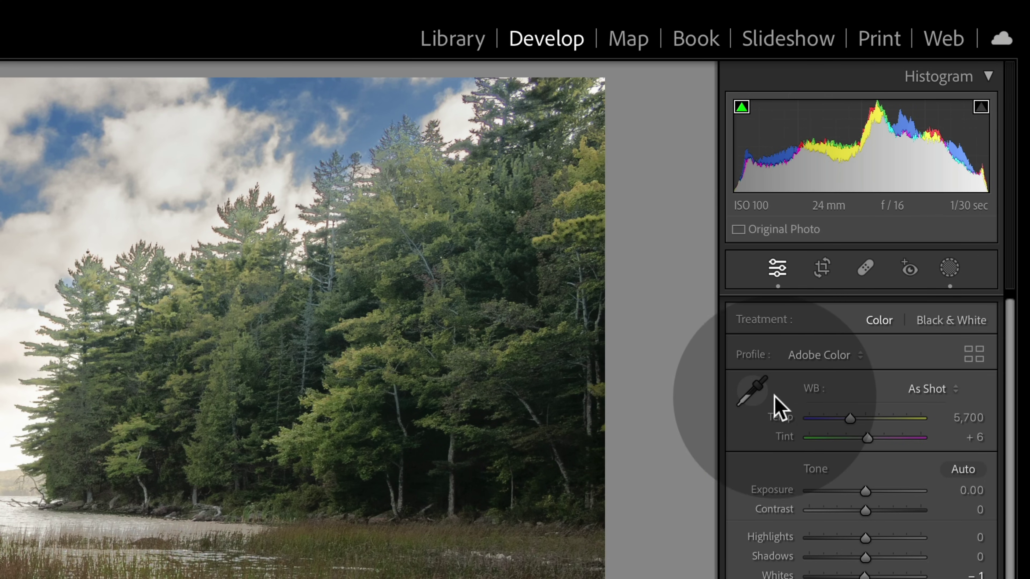
Step: Activate the WB eyedropper to sample a target neutral
{"action": "left_click", "coordinate": [751, 392]}
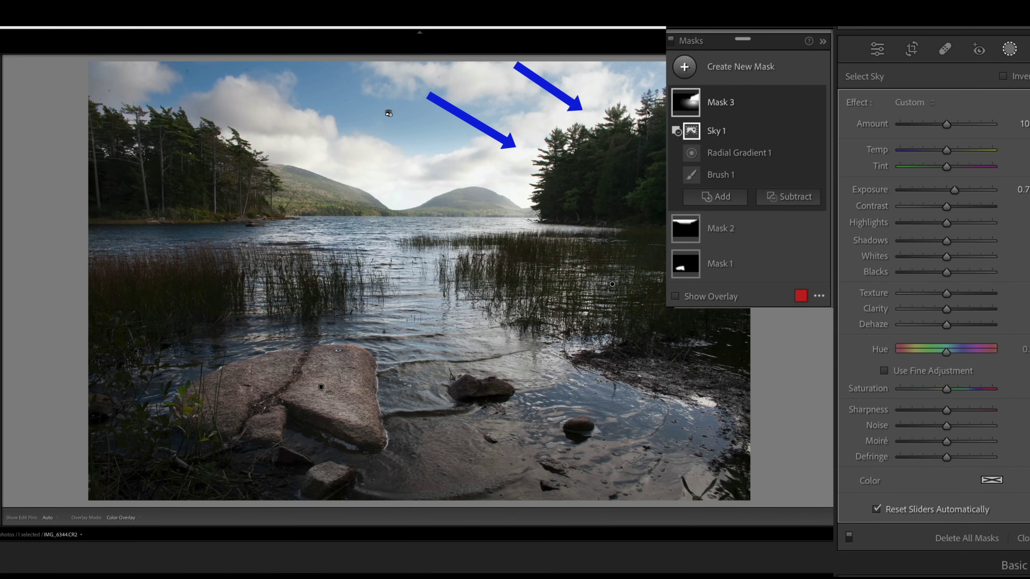
Step: Show Brush 1's red overlay covering the right-hand trees within Mask 3
{"action": "mouse_move", "coordinate": [695, 180]}
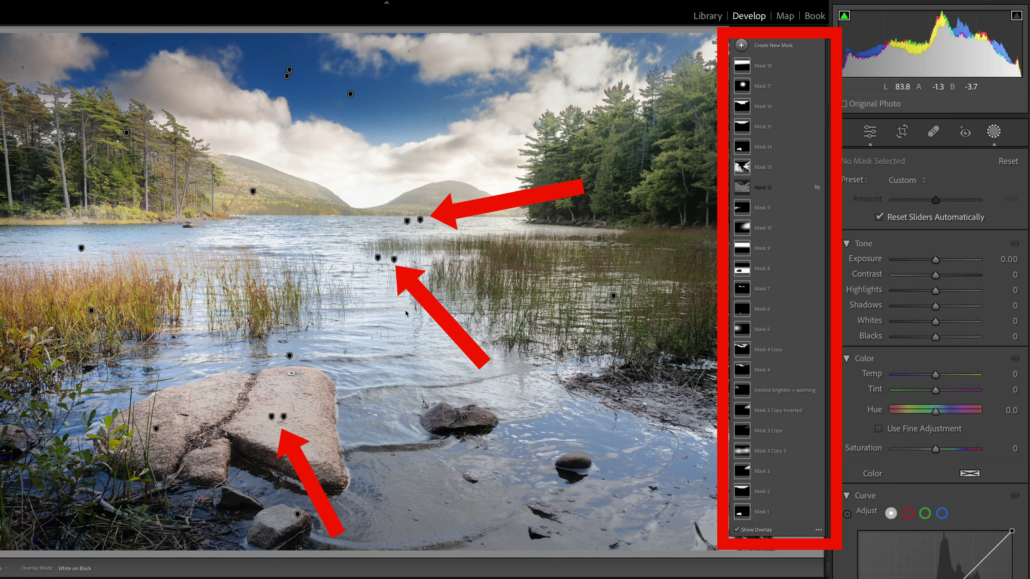
{"action": "mouse_move", "coordinate": [420, 221]}
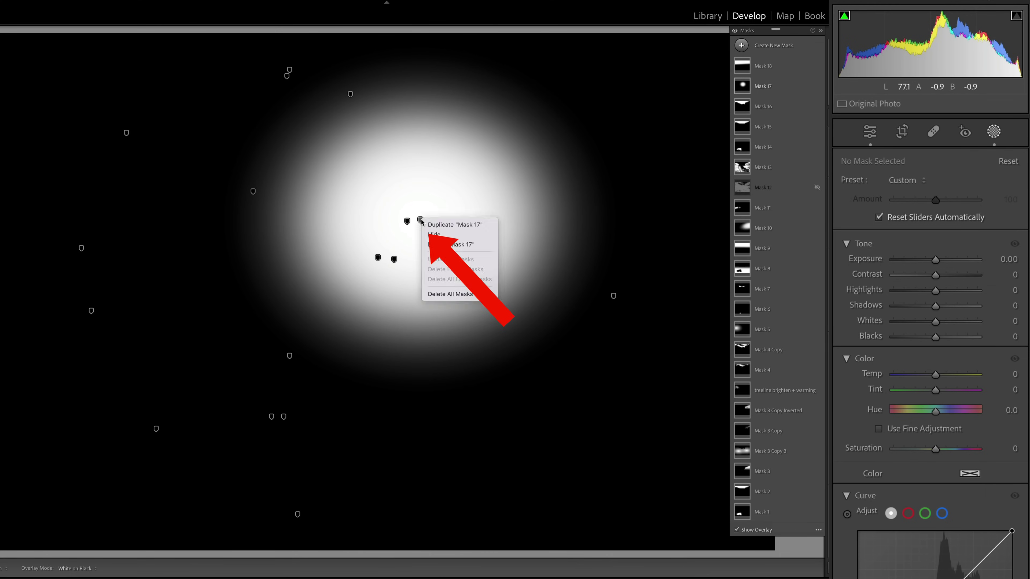
{"action": "left_click", "coordinate": [420, 221]}
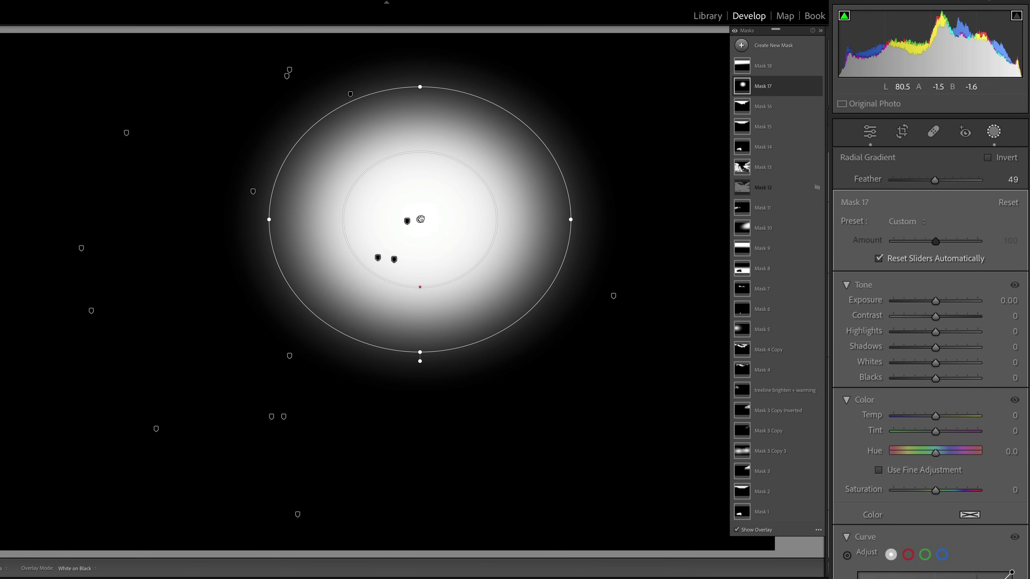
{"action": "left_click", "coordinate": [421, 219]}
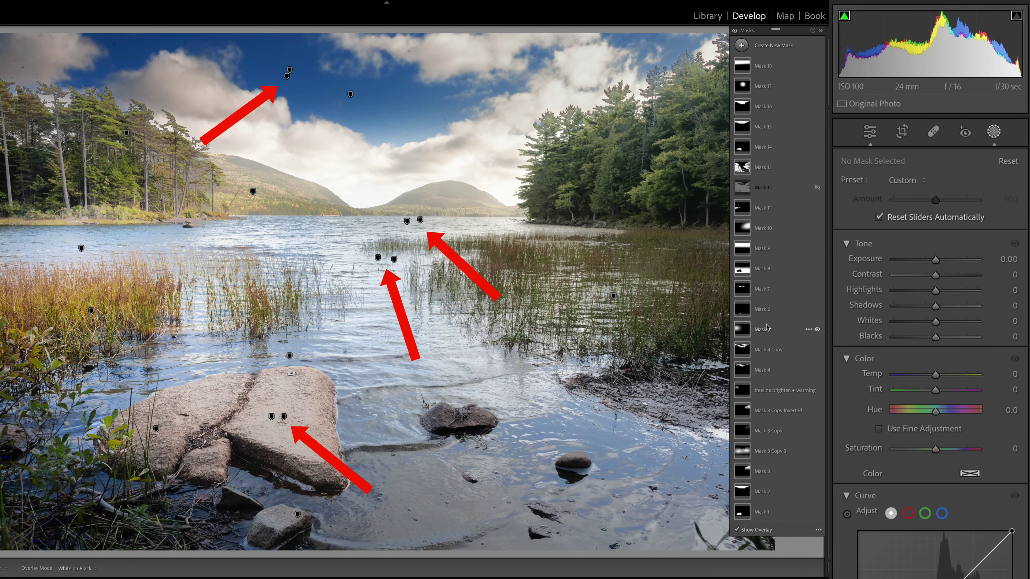
{"action": "left_click", "coordinate": [613, 296]}
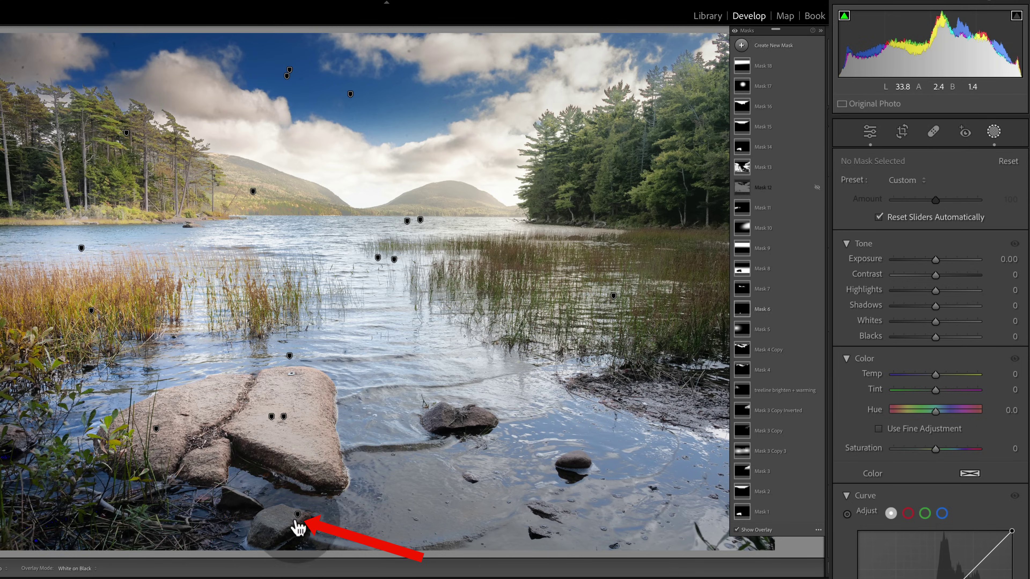
{"action": "mouse_move", "coordinate": [297, 517]}
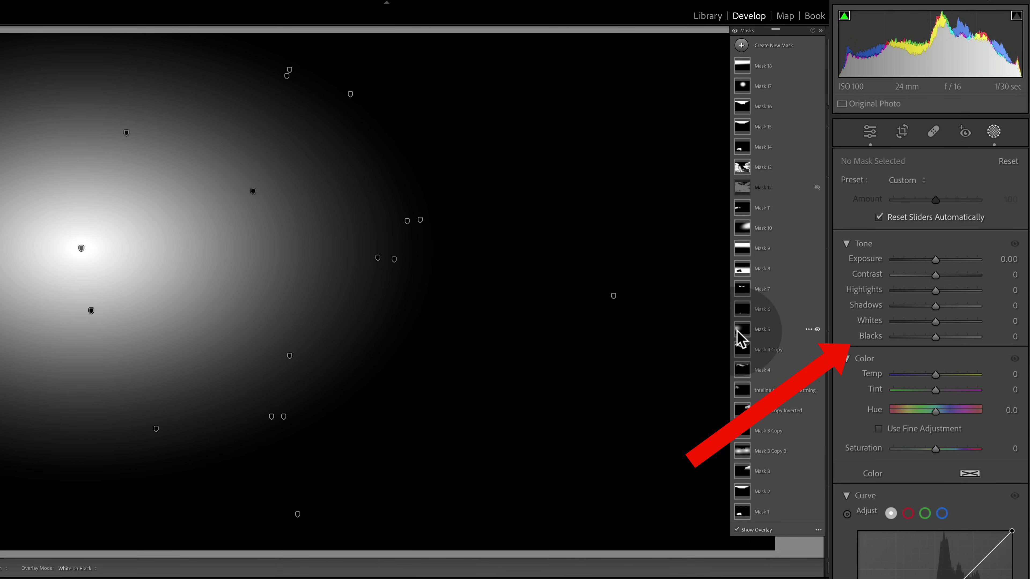
Step: Select Mask 11 and nudge its Temp value up and down in single steps
{"action": "left_click", "coordinate": [739, 347]}
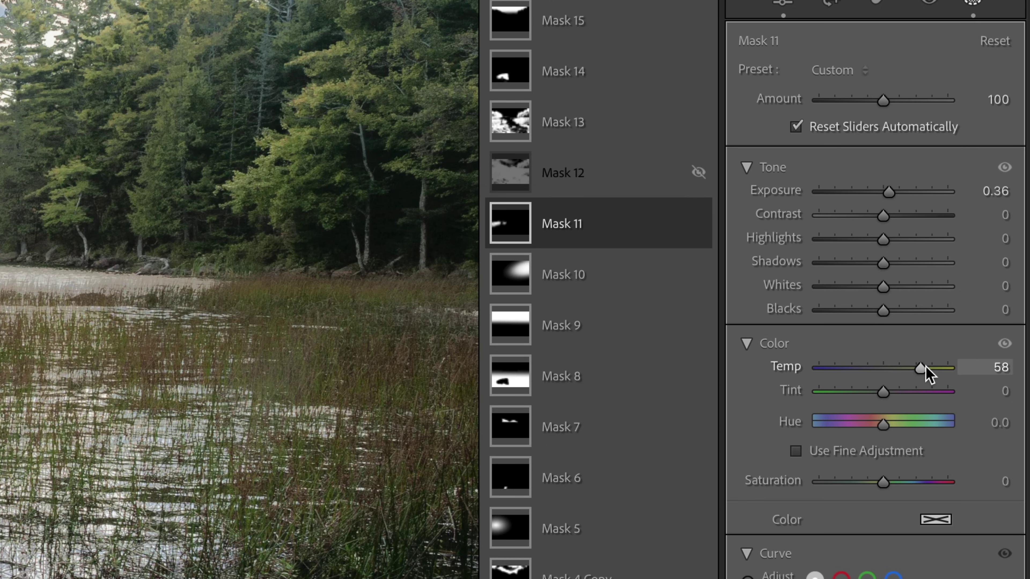
{"action": "left_click", "coordinate": [994, 368]}
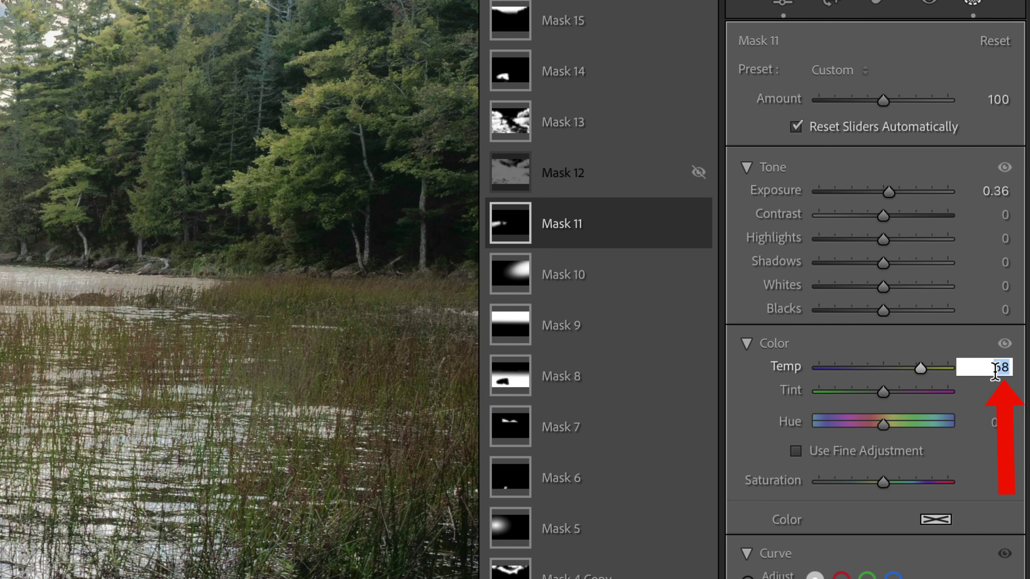
{"action": "key", "text": "Up"}
{"action": "key", "text": "Up"}
{"action": "key", "text": "Down"}
{"action": "key", "text": "Down"}
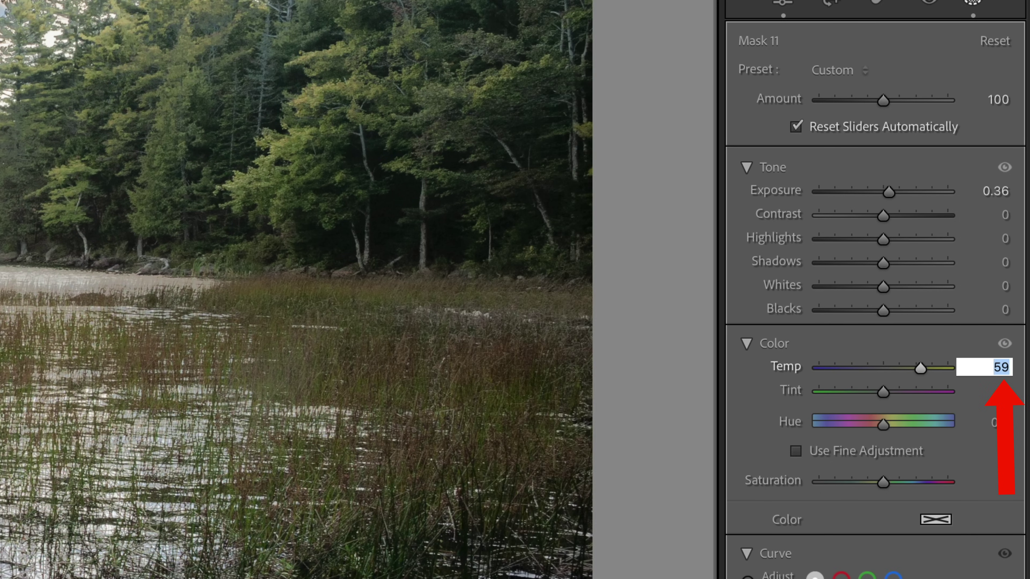
{"action": "key", "text": "Down"}
{"action": "key", "text": "Down"}
{"action": "key", "text": "Down"}
{"action": "key", "text": "Down"}
{"action": "key", "text": "Down"}
{"action": "key", "text": "Up"}
{"action": "key", "text": "Up"}
{"action": "key", "text": "Up"}
{"action": "key", "text": "Up"}
{"action": "key", "text": "Up"}
{"action": "key", "text": "Down"}
{"action": "key", "text": "Down"}
{"action": "key", "text": "Down"}
Step: Shift Mask 11's Temp in jumps of 10, then enter a Temp value of 12
{"action": "key", "text": "shift+Up"}
{"action": "key", "text": "shift+Down"}
{"action": "key", "text": "shift+Down"}
{"action": "key", "text": "shift+Down"}
{"action": "key", "text": "shift+Up"}
{"action": "key", "text": "shift+Up"}
{"action": "key", "text": "shift+Up"}
{"action": "key", "text": "shift+Down"}
{"action": "key", "text": "shift+Down"}
{"action": "key", "text": "shift+Down"}
{"action": "key", "text": "shift+Down"}
{"action": "key", "text": "shift+Down"}
{"action": "key", "text": "shift+Up"}
{"action": "key", "text": "shift+Up"}
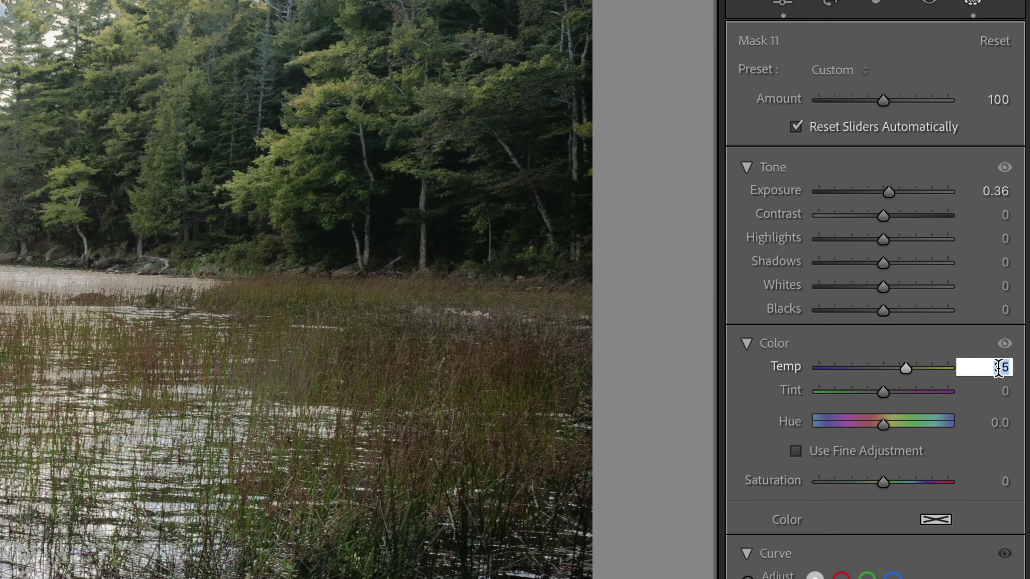
{"action": "type", "text": "12"}
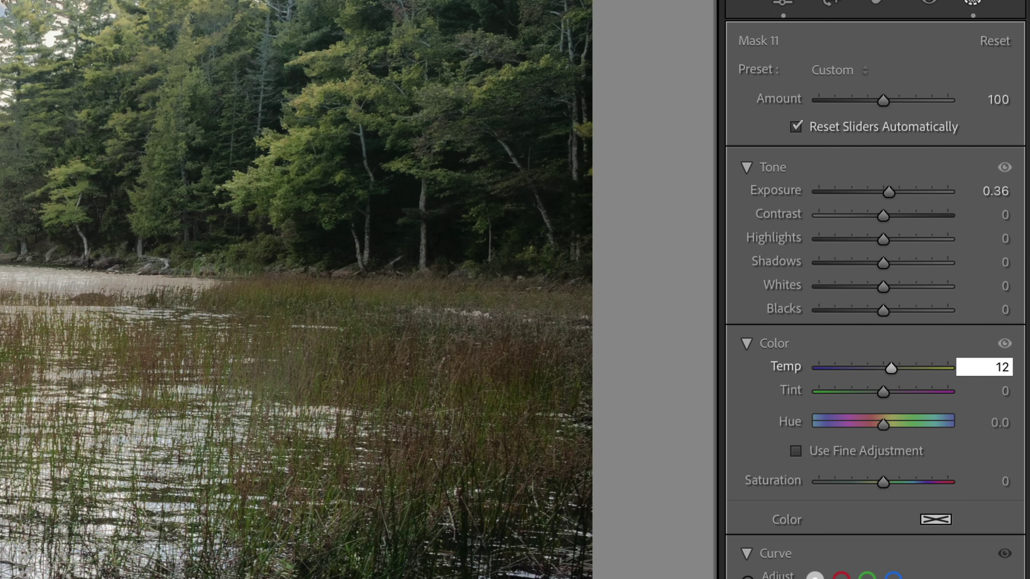
{"action": "key", "text": "Return"}
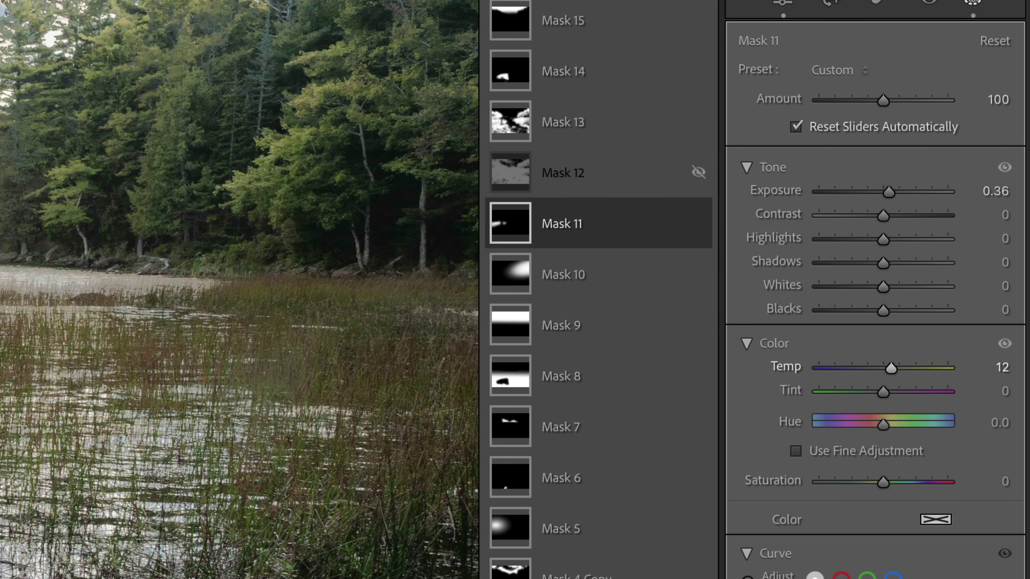
{"action": "left_click", "coordinate": [999, 367]}
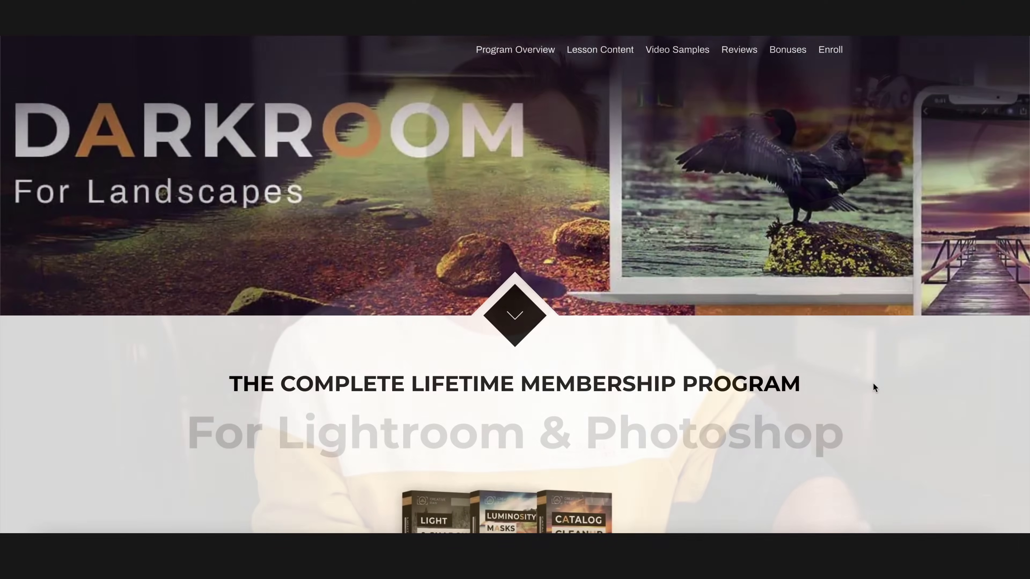
Step: Scroll past the 22 included courses, member testimonials and Members Gallery to the Bonuses section
{"action": "scroll", "coordinate": [873, 383], "scroll_direction": "down", "scroll_amount": 15}
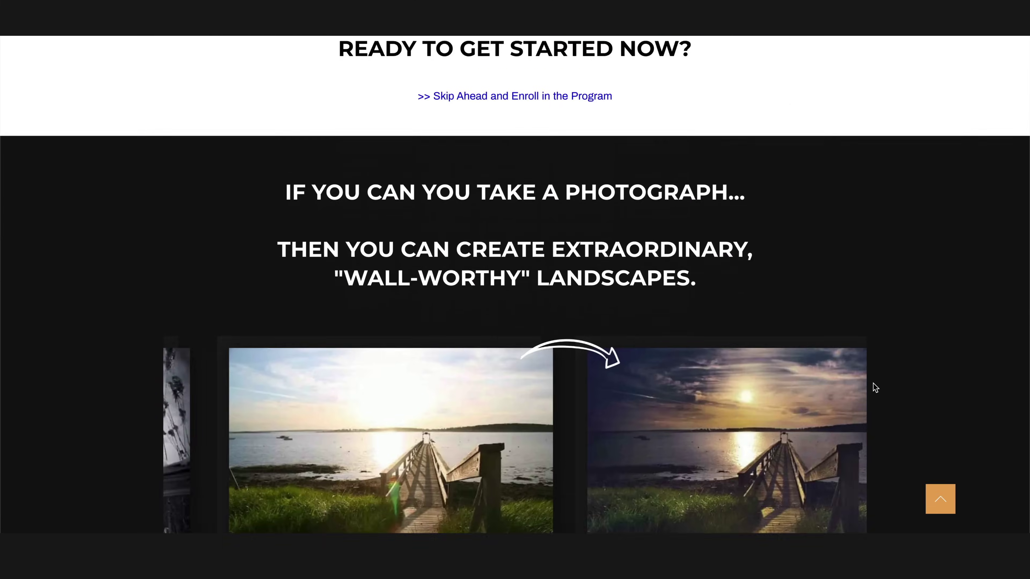
{"action": "scroll", "coordinate": [874, 387], "scroll_direction": "down", "scroll_amount": 20}
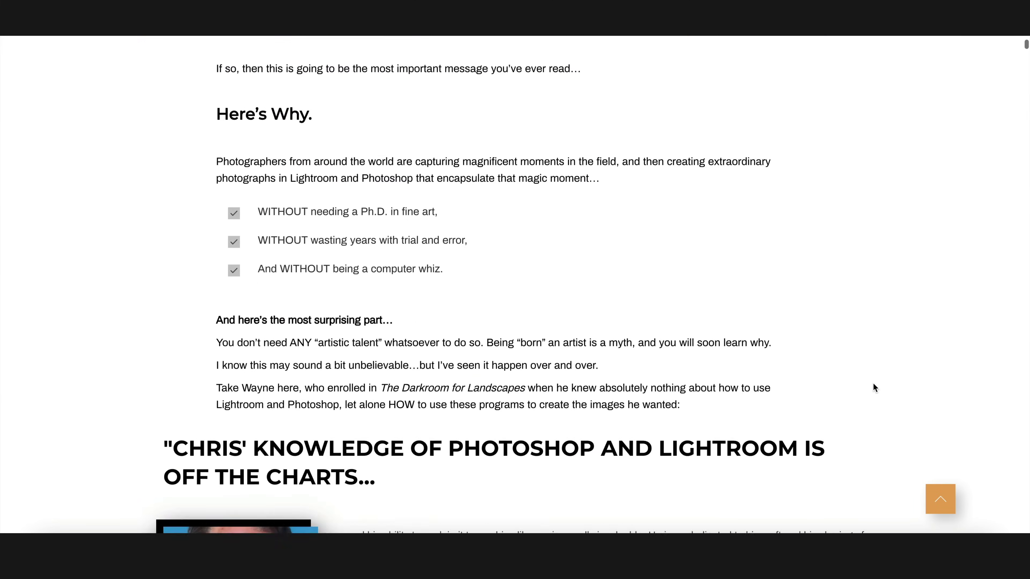
{"action": "scroll", "coordinate": [873, 384], "scroll_direction": "down", "scroll_amount": 20}
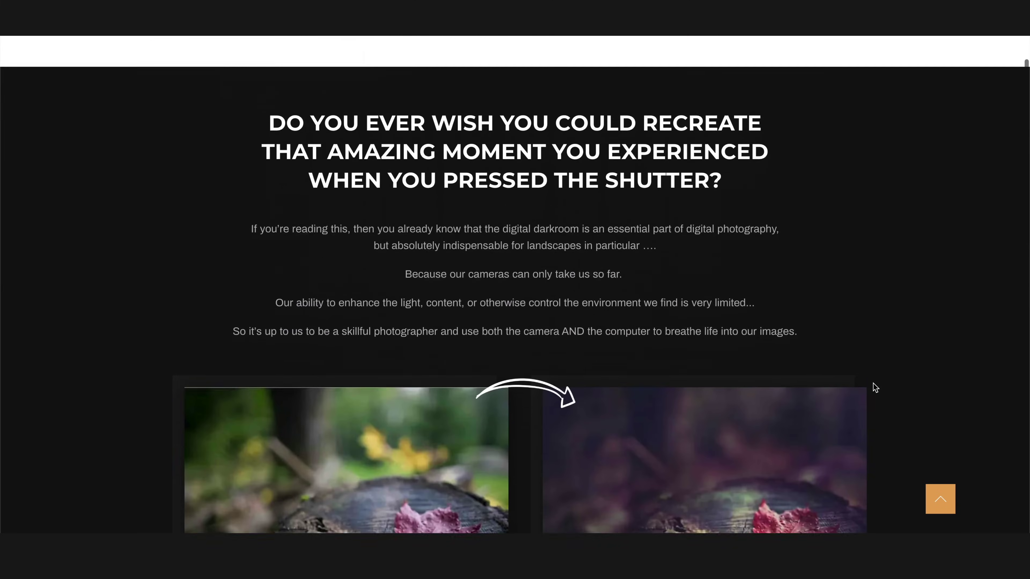
{"action": "scroll", "coordinate": [873, 383], "scroll_direction": "down", "scroll_amount": 15}
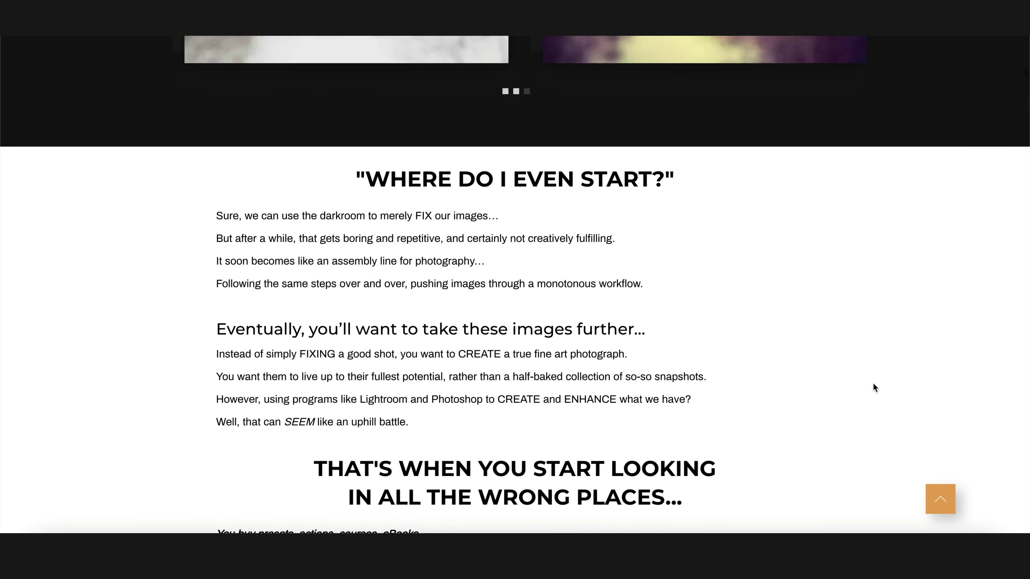
{"action": "scroll", "coordinate": [873, 383], "scroll_direction": "down", "scroll_amount": 20}
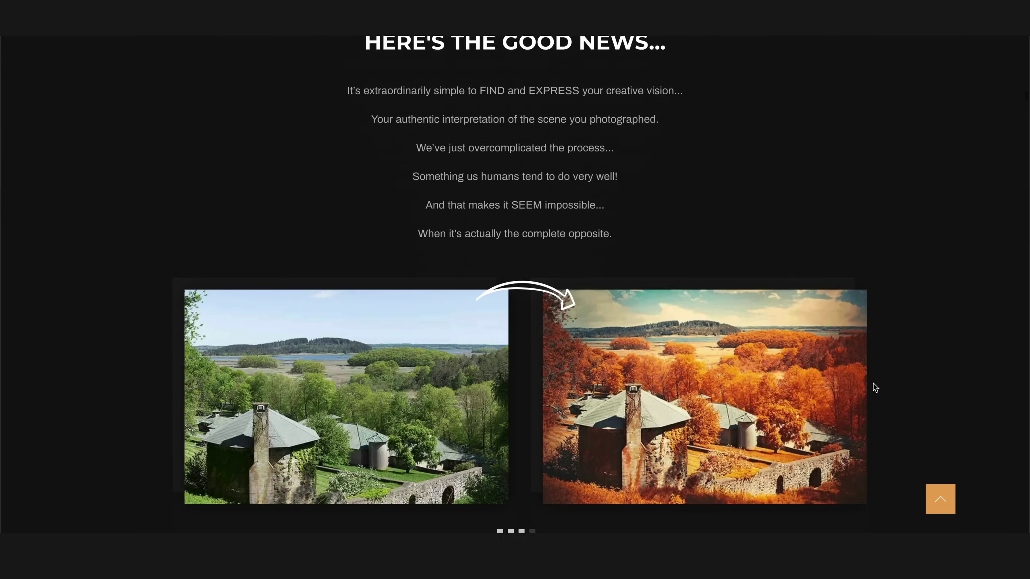
{"action": "scroll", "coordinate": [874, 387], "scroll_direction": "down", "scroll_amount": 20}
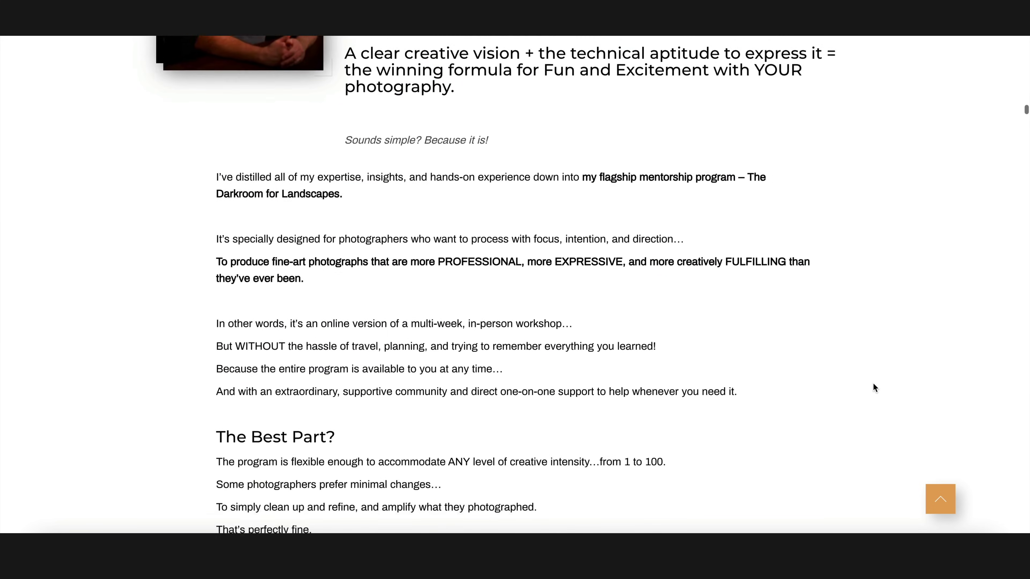
{"action": "scroll", "coordinate": [874, 388], "scroll_direction": "down", "scroll_amount": 20}
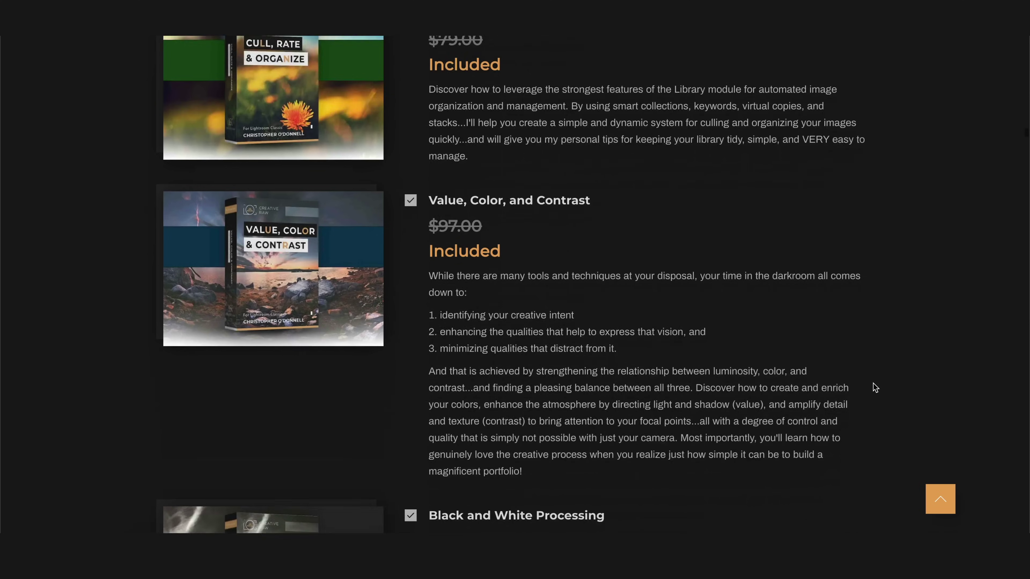
{"action": "scroll", "coordinate": [874, 387], "scroll_direction": "down", "scroll_amount": 12}
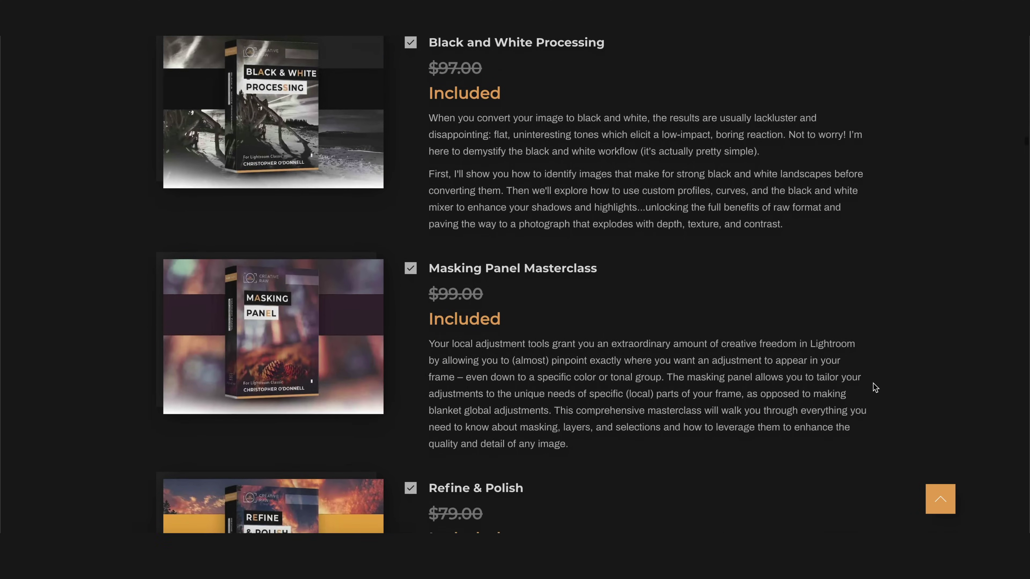
{"action": "scroll", "coordinate": [874, 388], "scroll_direction": "down", "scroll_amount": 15}
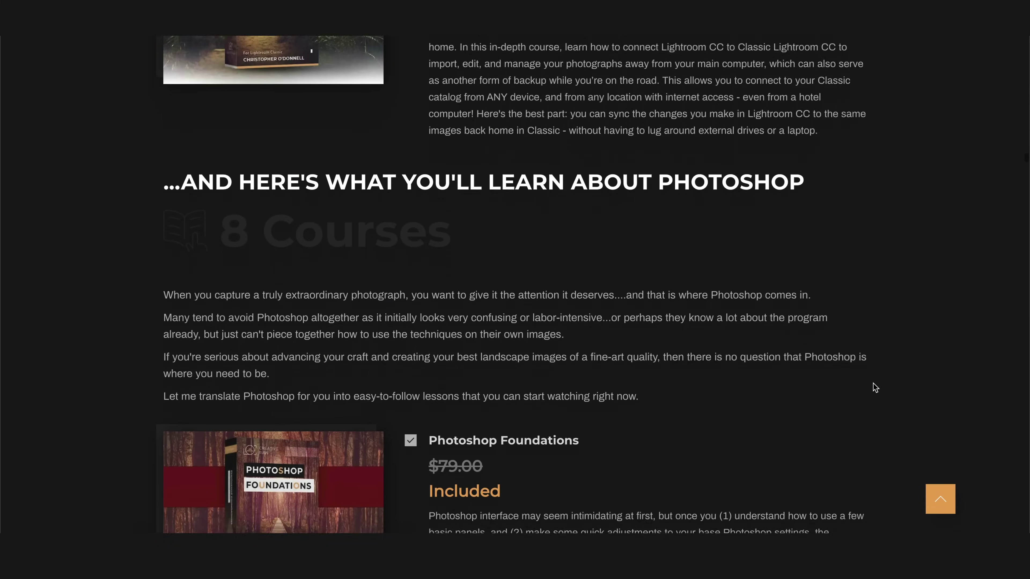
{"action": "scroll", "coordinate": [874, 388], "scroll_direction": "down", "scroll_amount": 15}
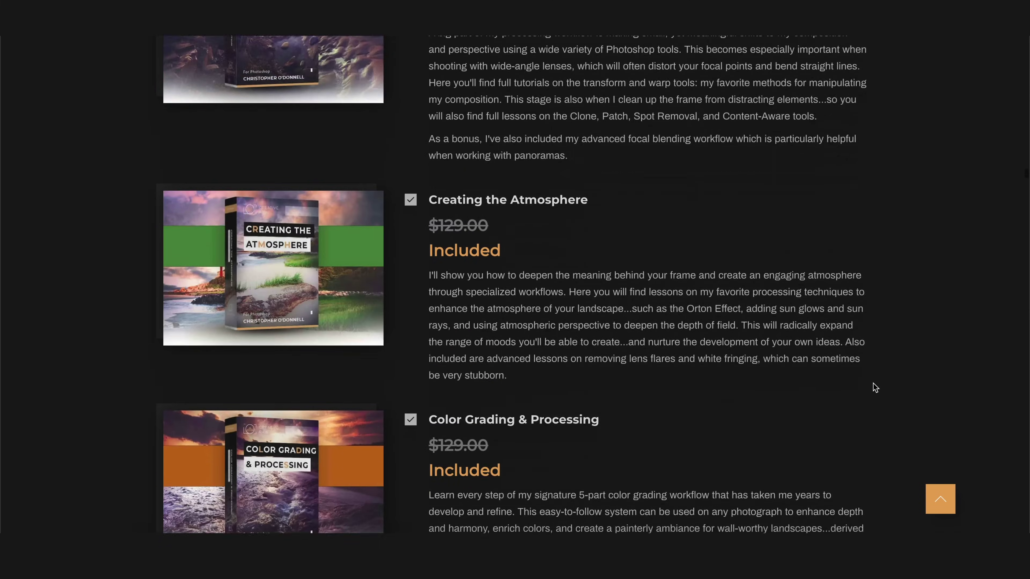
{"action": "scroll", "coordinate": [874, 388], "scroll_direction": "down", "scroll_amount": 15}
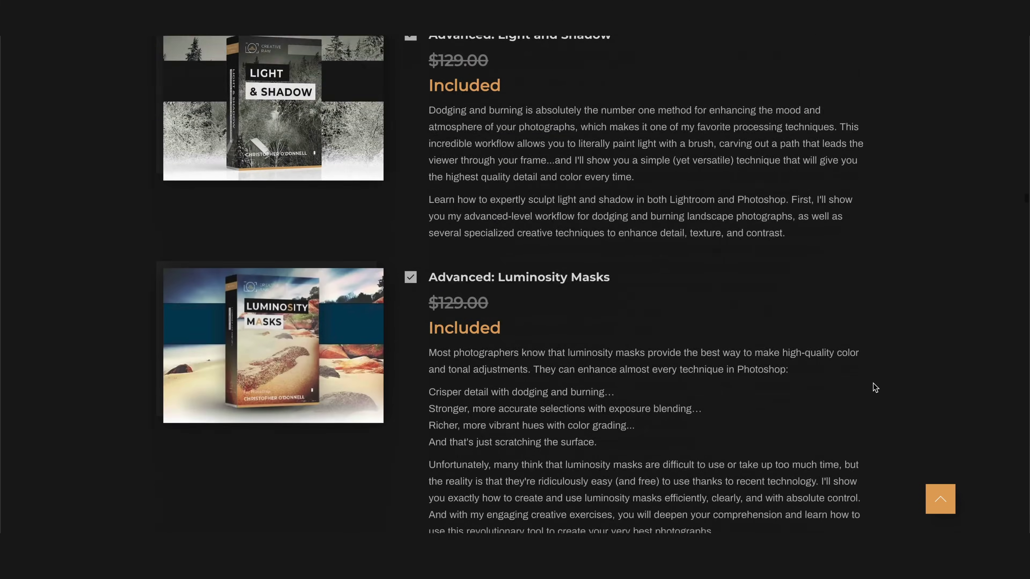
{"action": "scroll", "coordinate": [874, 388], "scroll_direction": "down", "scroll_amount": 15}
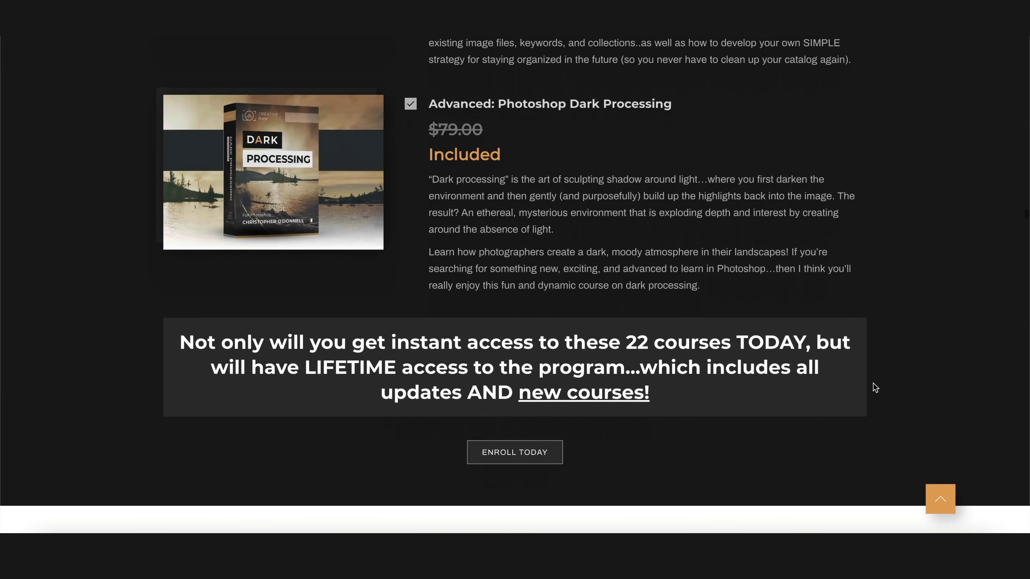
{"action": "scroll", "coordinate": [874, 388], "scroll_direction": "down", "scroll_amount": 15}
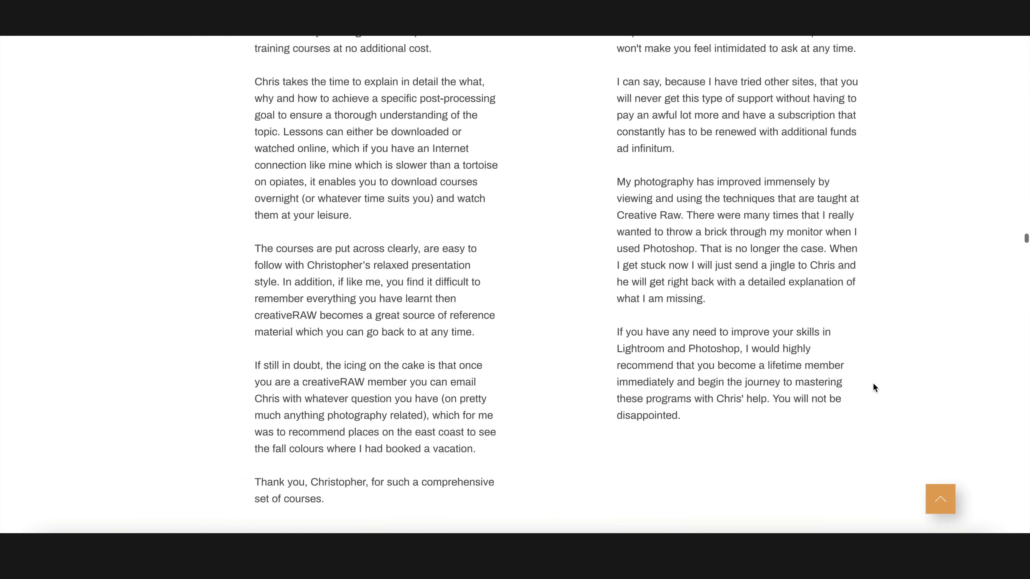
{"action": "scroll", "coordinate": [873, 384], "scroll_direction": "down", "scroll_amount": 15}
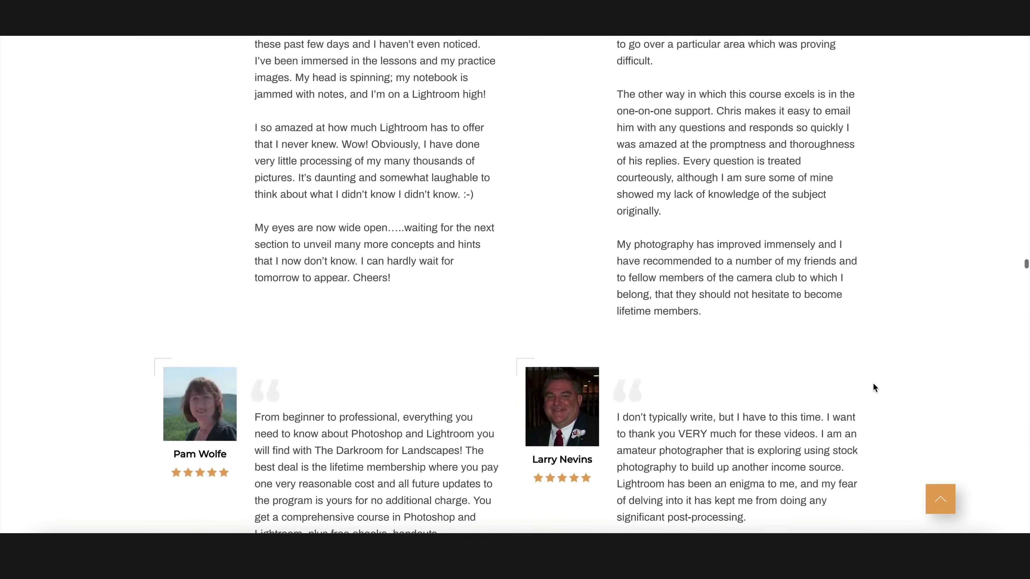
{"action": "scroll", "coordinate": [872, 383], "scroll_direction": "down", "scroll_amount": 15}
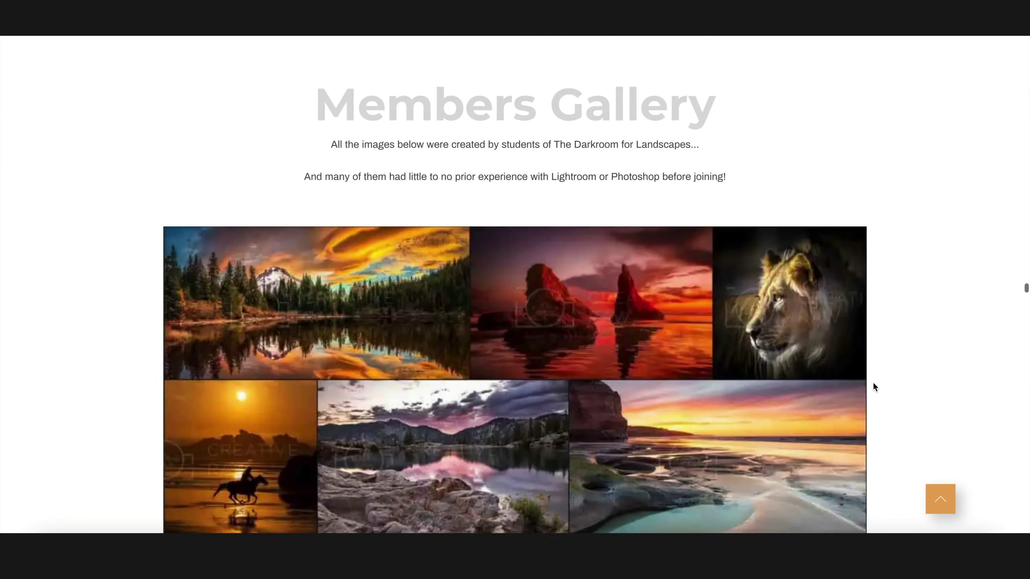
{"action": "scroll", "coordinate": [873, 383], "scroll_direction": "down", "scroll_amount": 15}
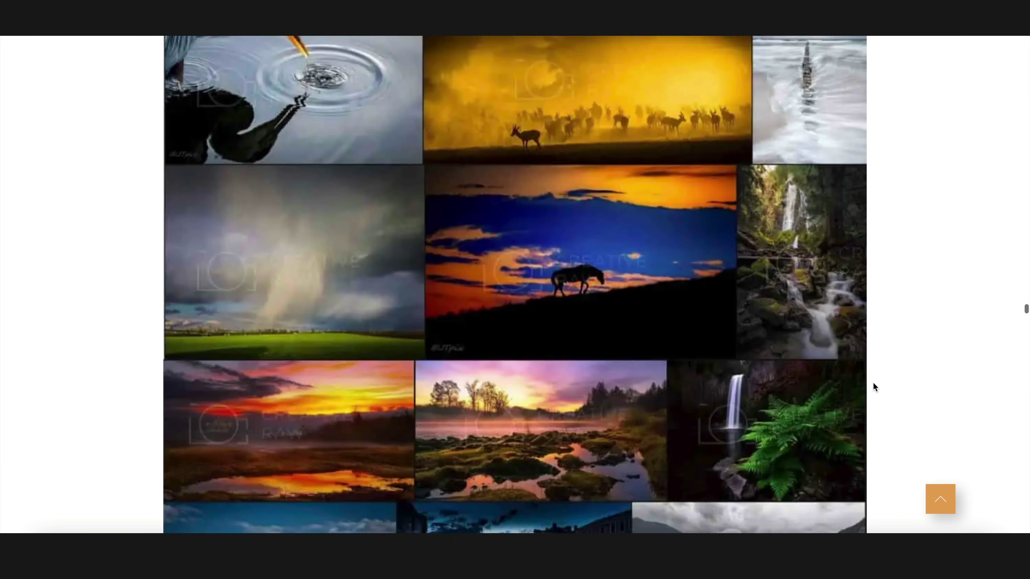
{"action": "scroll", "coordinate": [873, 382], "scroll_direction": "down", "scroll_amount": 15}
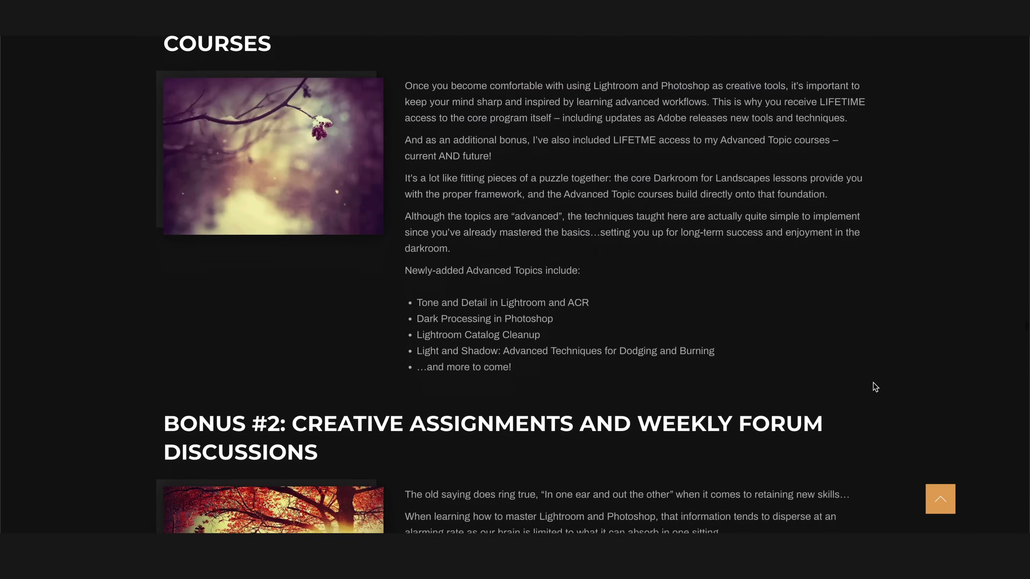